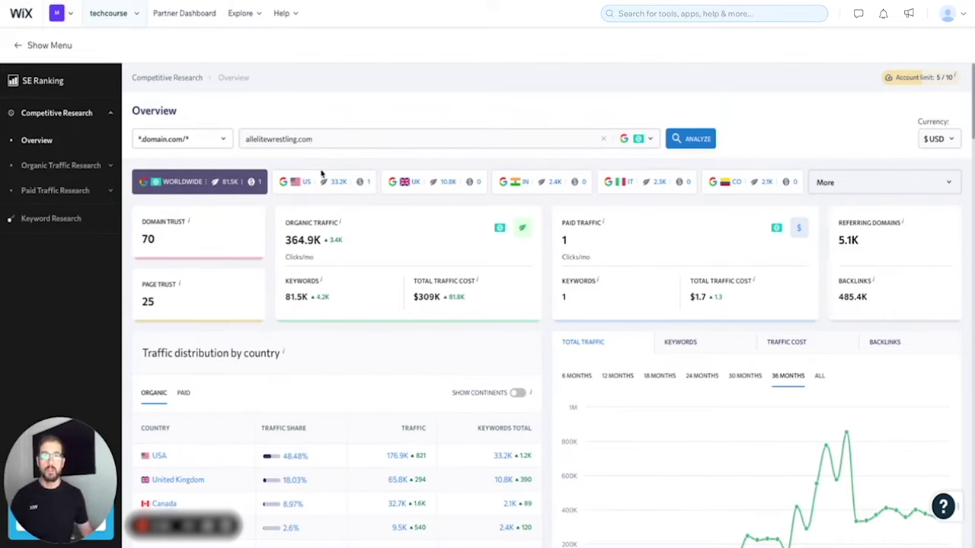
Step: Open the detailed report of organic competitors for allelitewrestling.com
{"action": "scroll", "coordinate": [318, 176], "scroll_direction": "down", "scroll_amount": 12}
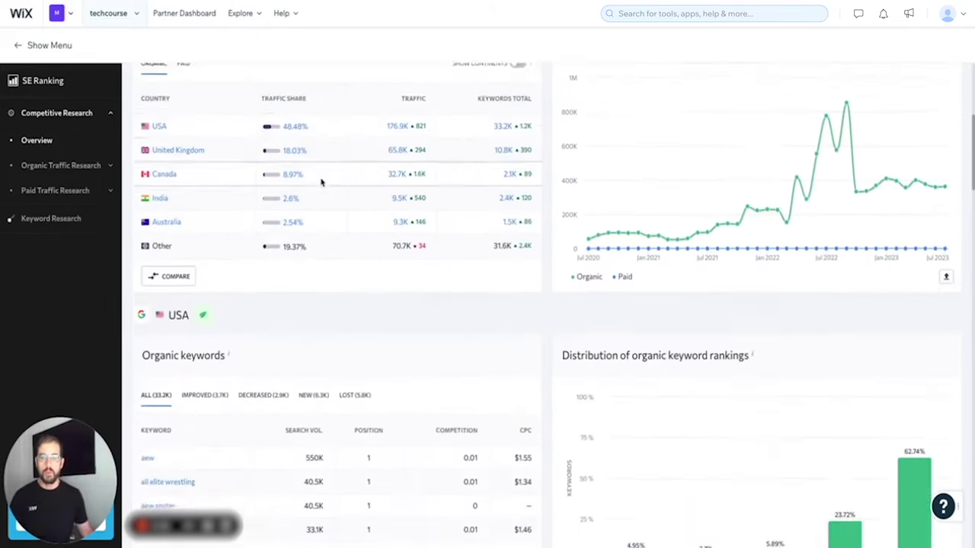
{"action": "scroll", "coordinate": [322, 183], "scroll_direction": "down", "scroll_amount": 3}
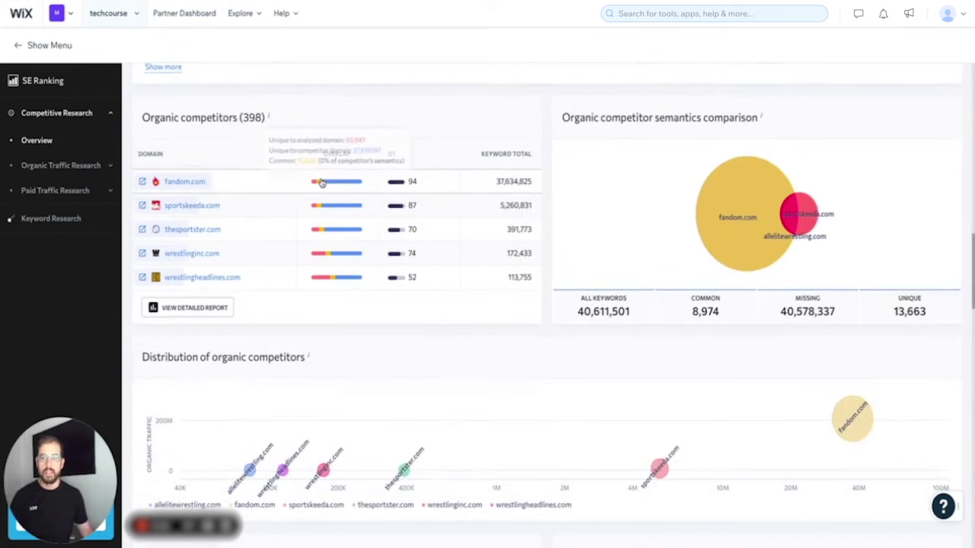
{"action": "left_click", "coordinate": [195, 308]}
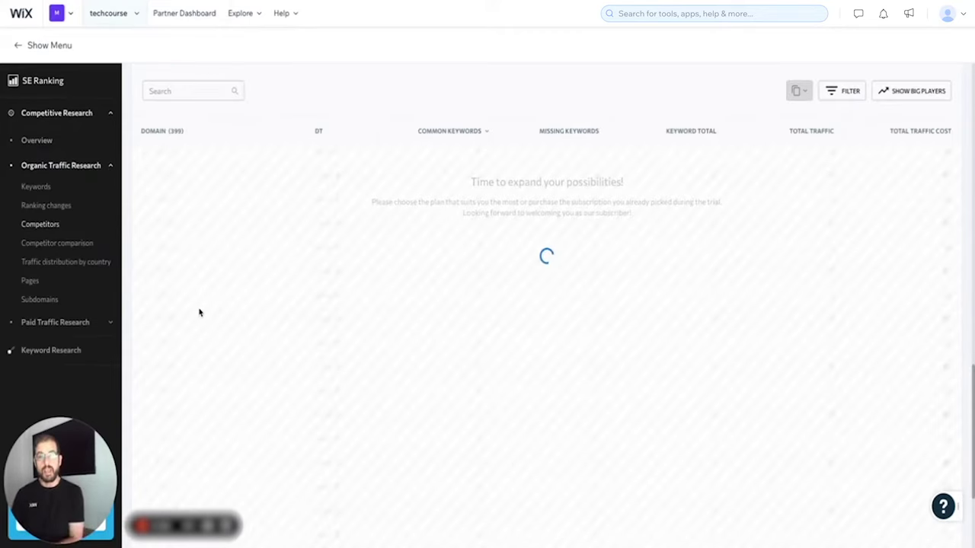
Step: Isolate fandom.com in the competitors' total traffic chart by hiding wrestlinginc.com, thesportster.com, sportskeeda.com and allelitewrestling.com
{"action": "scroll", "coordinate": [251, 261], "scroll_direction": "up", "scroll_amount": 5}
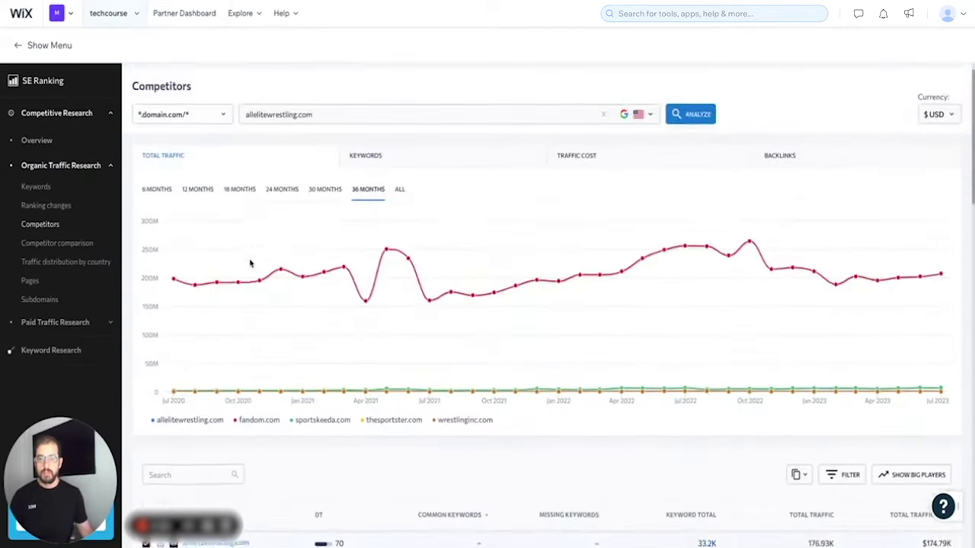
{"action": "scroll", "coordinate": [253, 275], "scroll_direction": "down", "scroll_amount": 2}
{"action": "scroll", "coordinate": [257, 271], "scroll_direction": "up", "scroll_amount": 3}
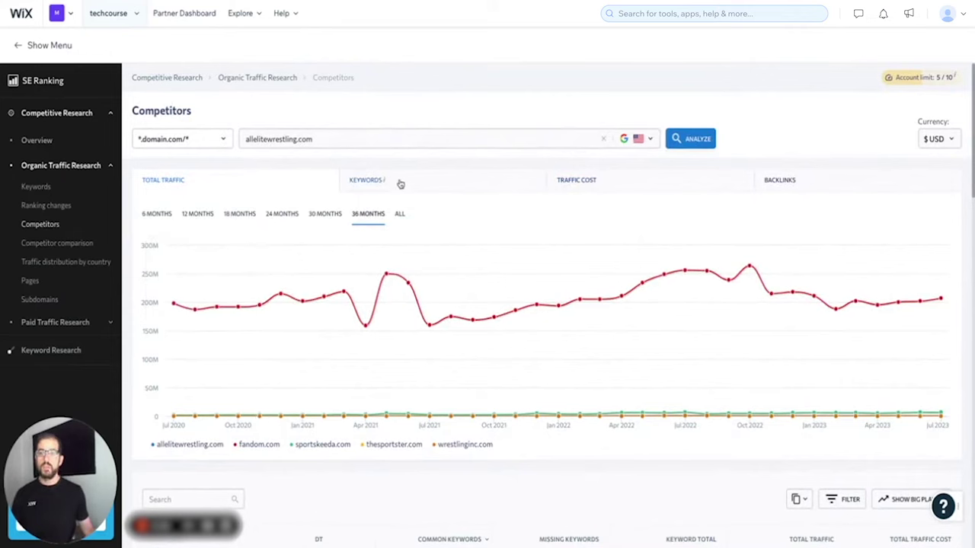
{"action": "scroll", "coordinate": [395, 203], "scroll_direction": "down", "scroll_amount": 1}
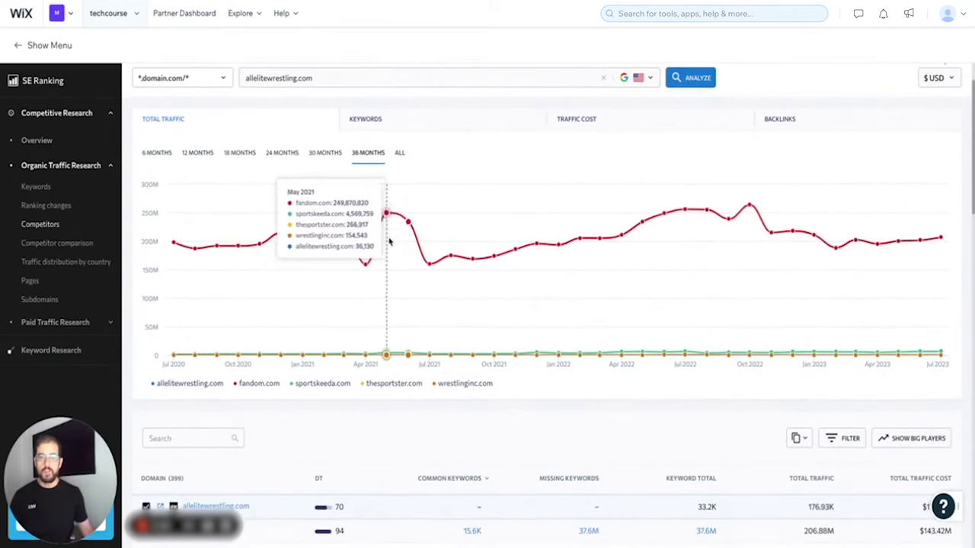
{"action": "scroll", "coordinate": [427, 243], "scroll_direction": "up", "scroll_amount": 1}
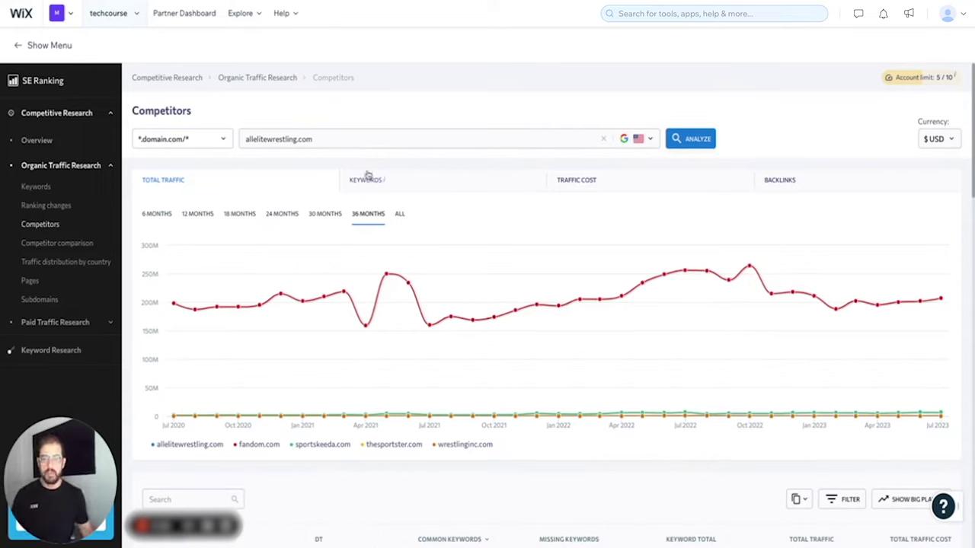
{"action": "mouse_move", "coordinate": [399, 310]}
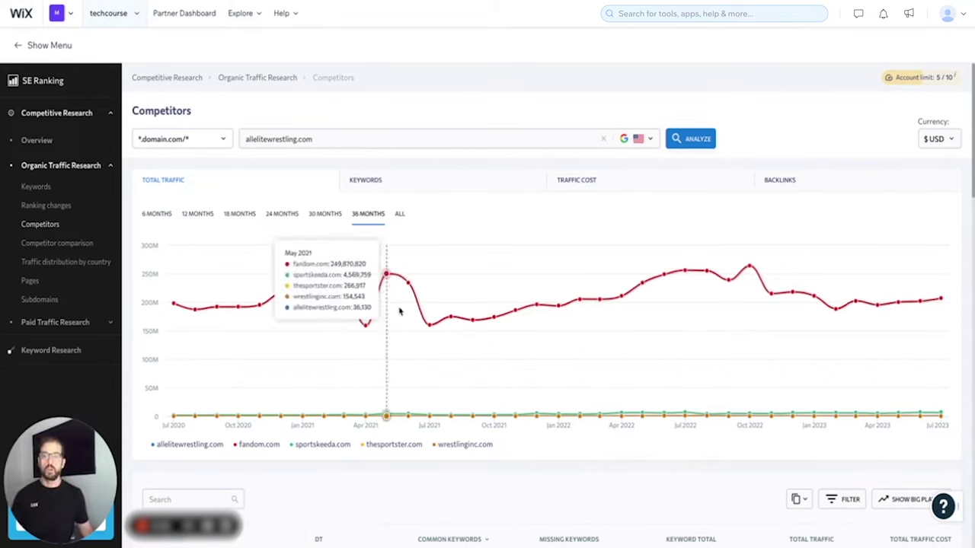
{"action": "left_click", "coordinate": [448, 445]}
{"action": "left_click", "coordinate": [377, 449]}
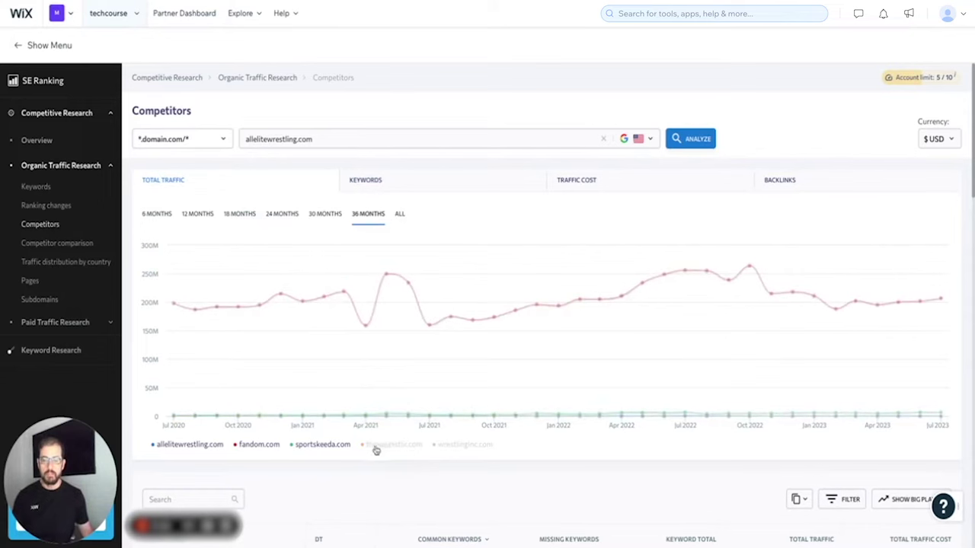
{"action": "left_click", "coordinate": [319, 448]}
{"action": "left_click", "coordinate": [185, 447]}
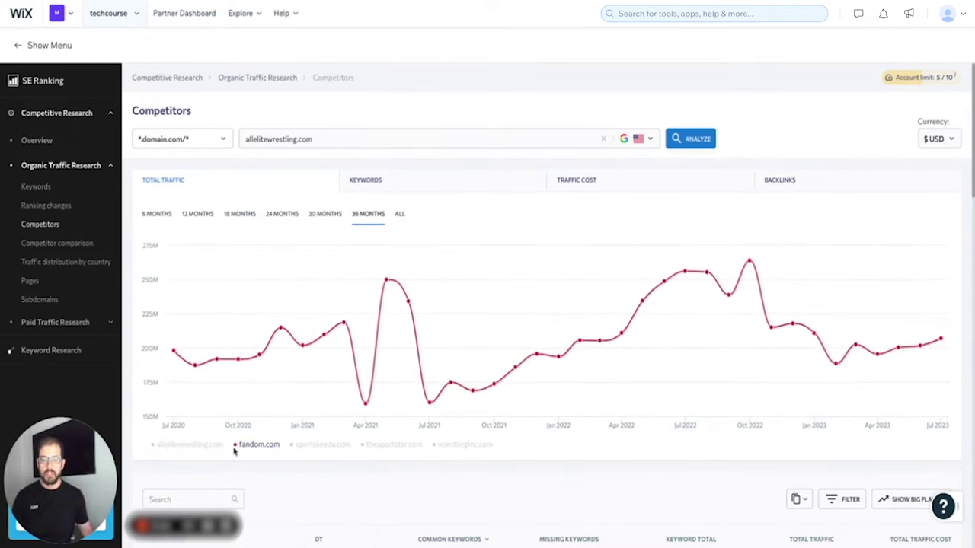
Step: View sportskeeda.com alone in the traffic chart, and check the competitors' keywords chart before returning to total traffic
{"action": "left_click", "coordinate": [309, 448]}
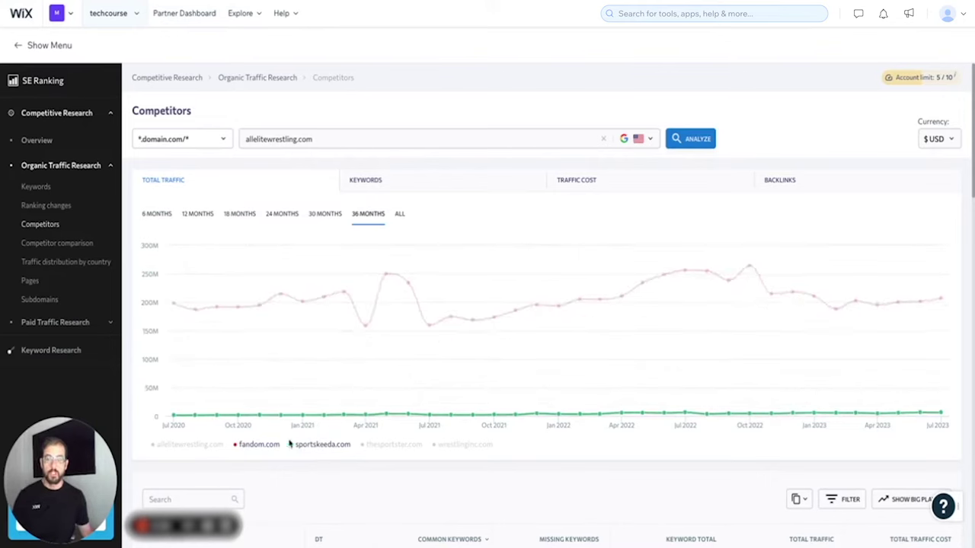
{"action": "left_click", "coordinate": [256, 448]}
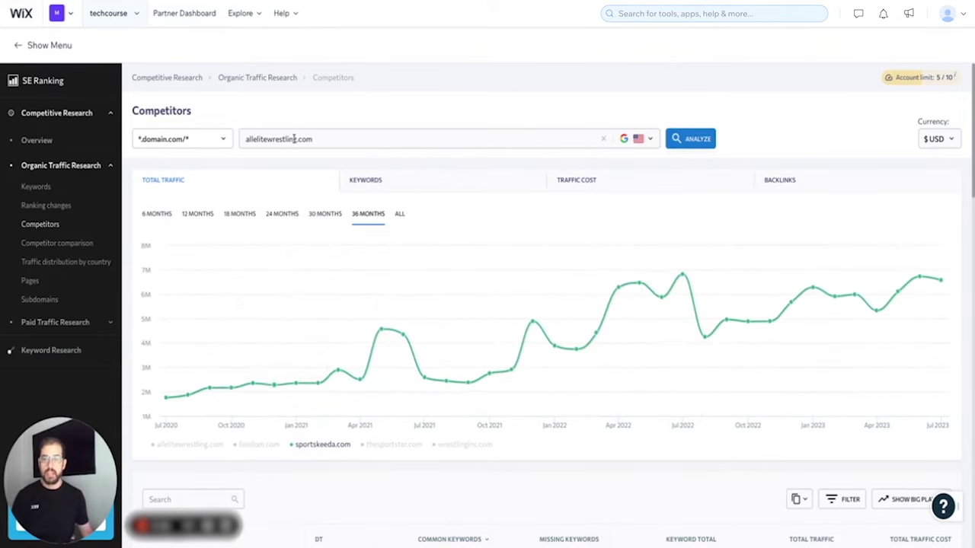
{"action": "left_click", "coordinate": [375, 181]}
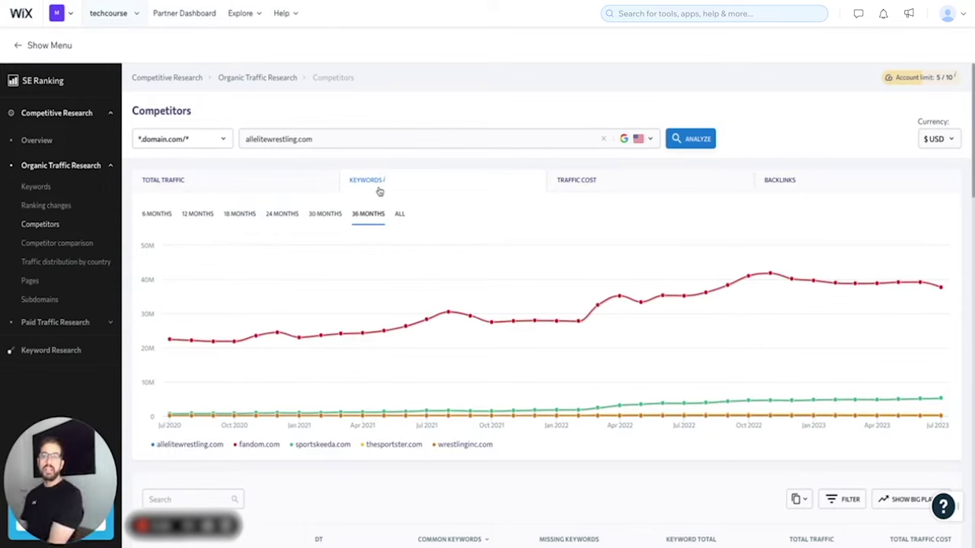
{"action": "left_click", "coordinate": [266, 179]}
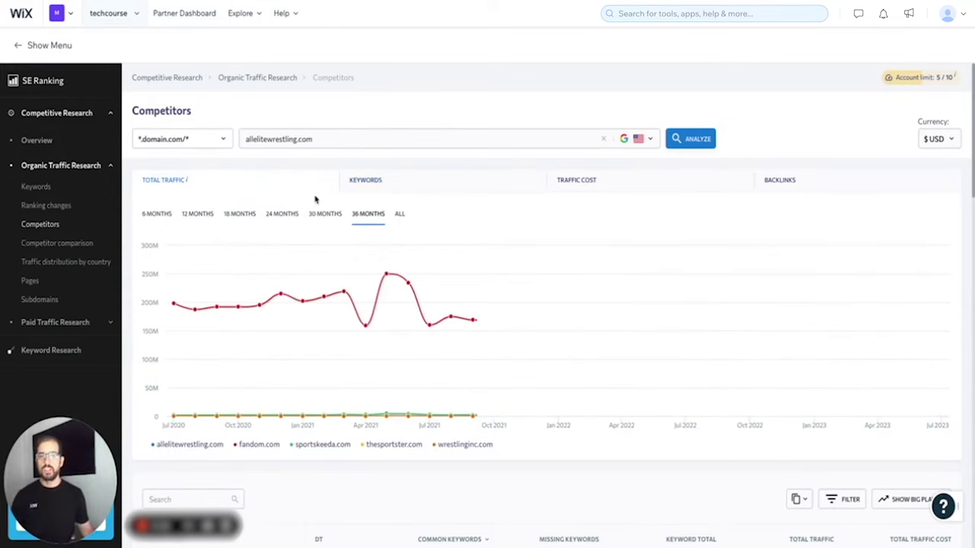
Step: Open the keywords shared with wrestlingheadlines.com and examine both domains' rankings for "pro wrestling news"
{"action": "scroll", "coordinate": [354, 217], "scroll_direction": "down", "scroll_amount": 5}
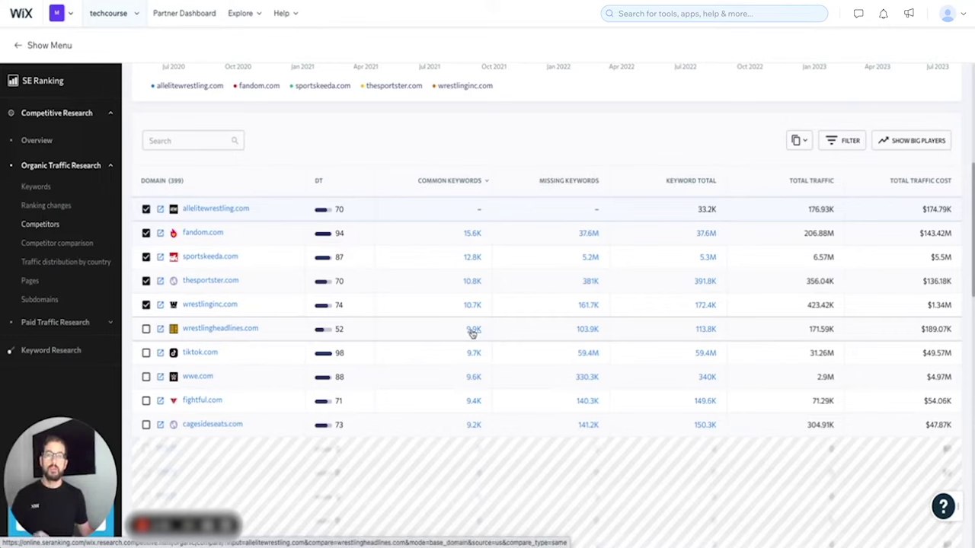
{"action": "left_click", "coordinate": [472, 332]}
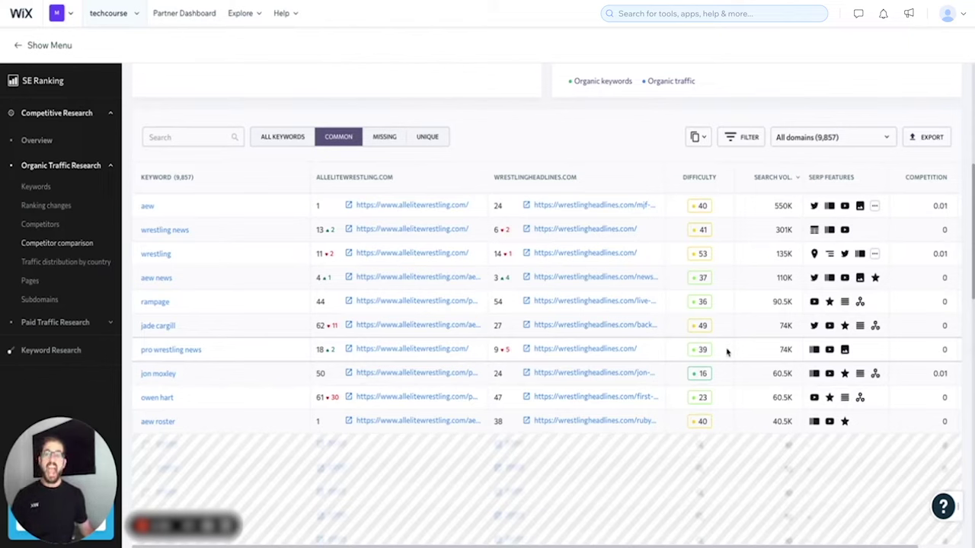
{"action": "left_click_drag", "start_coordinate": [727, 351], "coordinate": [489, 352]}
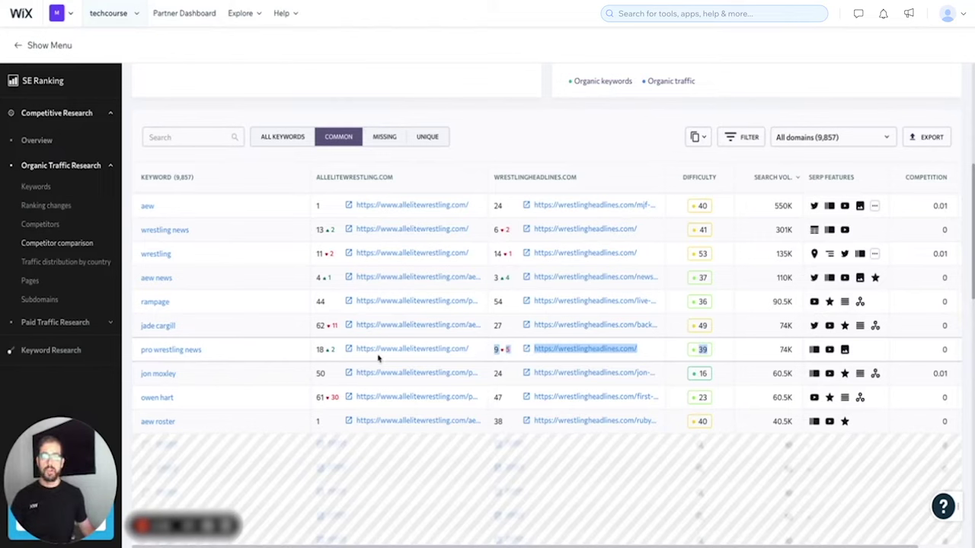
{"action": "left_click_drag", "start_coordinate": [338, 353], "coordinate": [318, 351]}
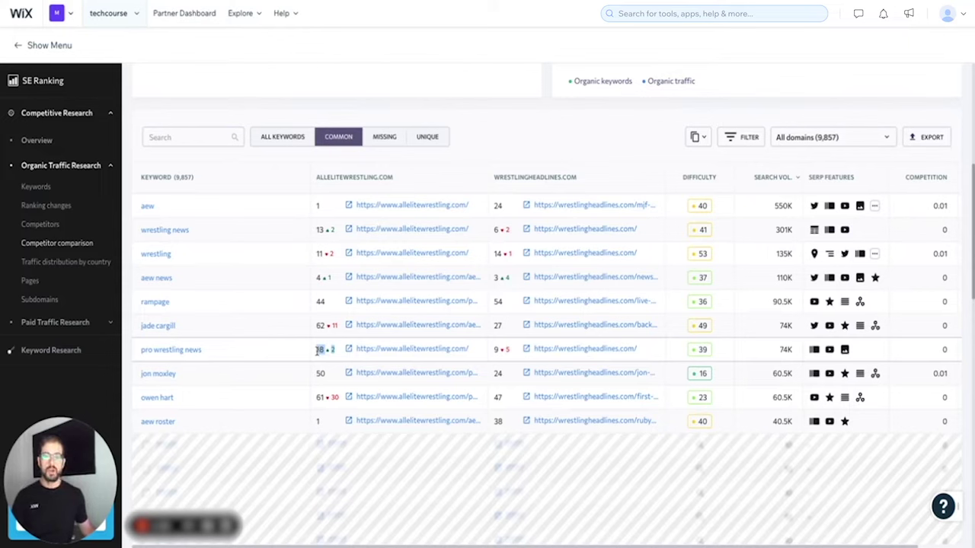
{"action": "left_click_drag", "start_coordinate": [318, 351], "coordinate": [446, 350]}
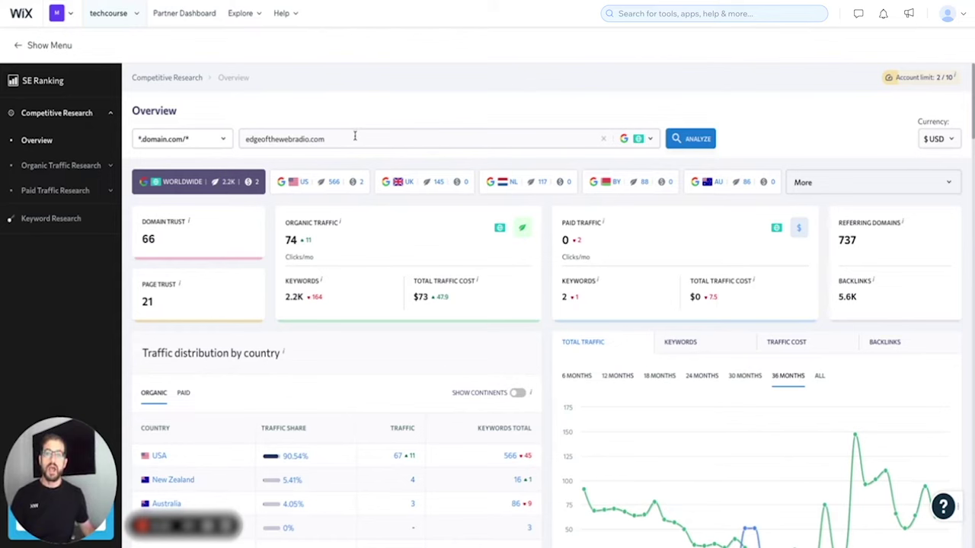
Step: Review the trust scores and organic keyword figures in the edgeofthewebradio.com overview
{"action": "right_click", "coordinate": [328, 140]}
{"action": "left_click", "coordinate": [255, 141]}
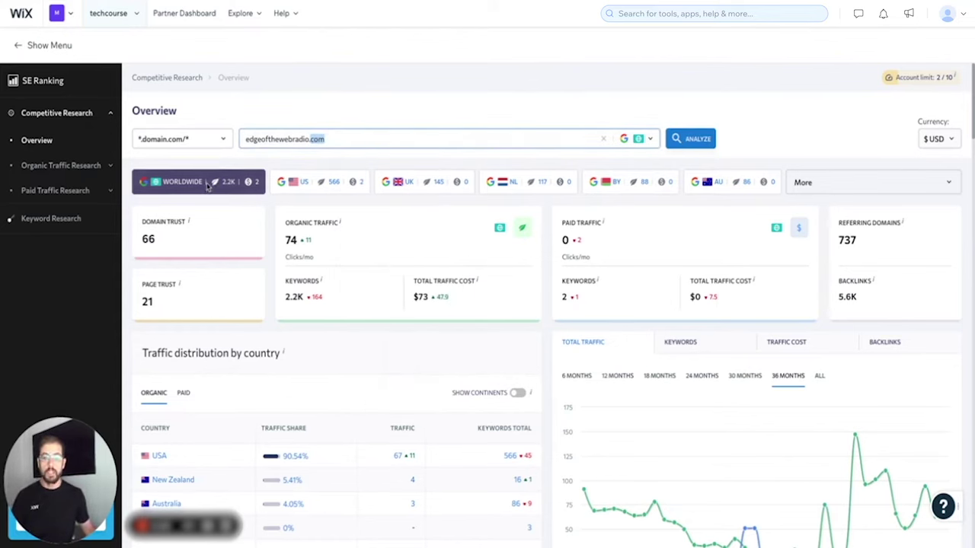
{"action": "scroll", "coordinate": [217, 241], "scroll_direction": "down", "scroll_amount": 1}
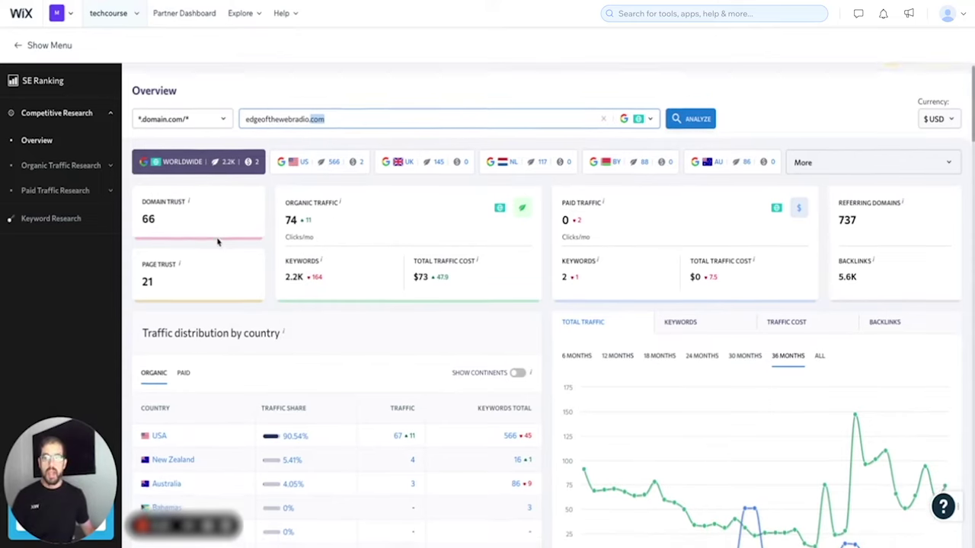
{"action": "scroll", "coordinate": [217, 242], "scroll_direction": "down", "scroll_amount": 1}
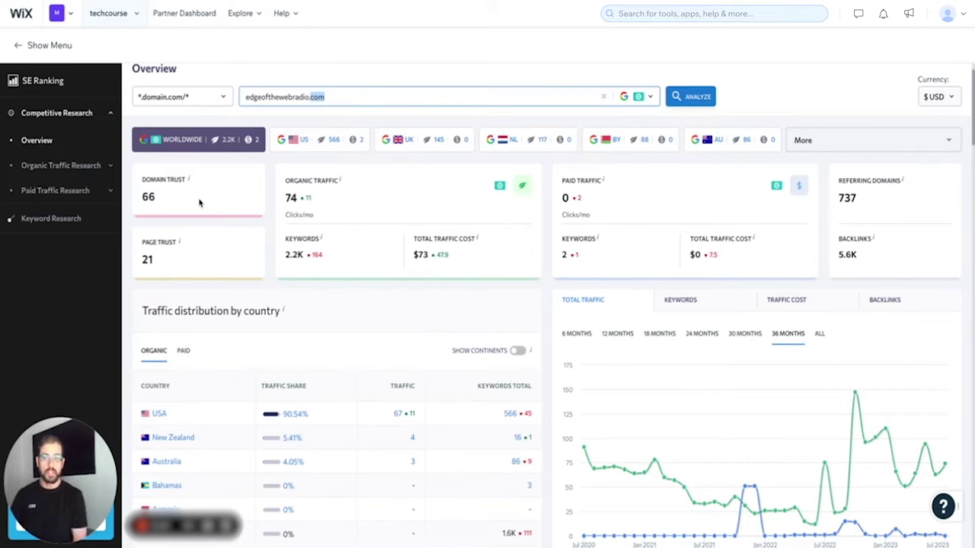
{"action": "left_click_drag", "start_coordinate": [332, 260], "coordinate": [281, 260]}
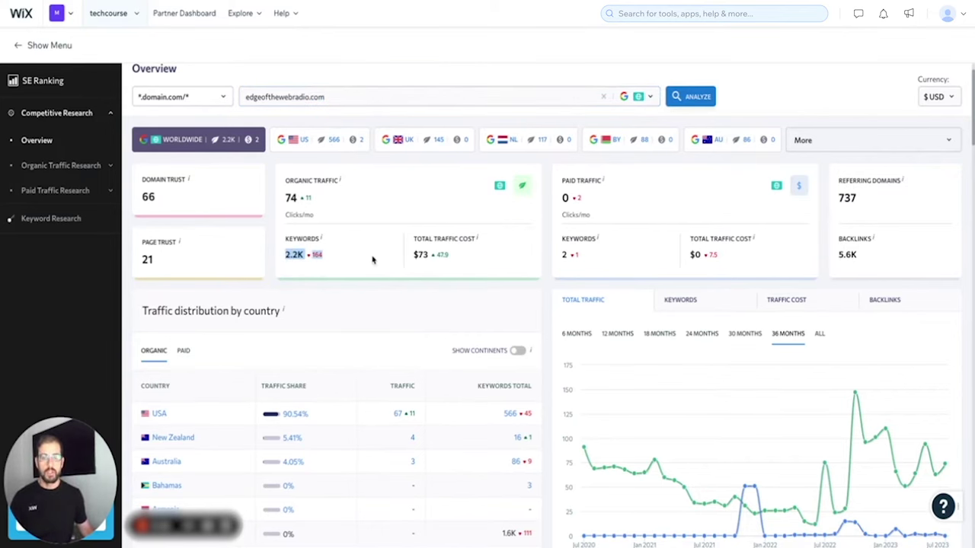
Step: Hide the paid series in the total traffic chart to inspect the organic traffic trend alone
{"action": "scroll", "coordinate": [342, 259], "scroll_direction": "down", "scroll_amount": 5}
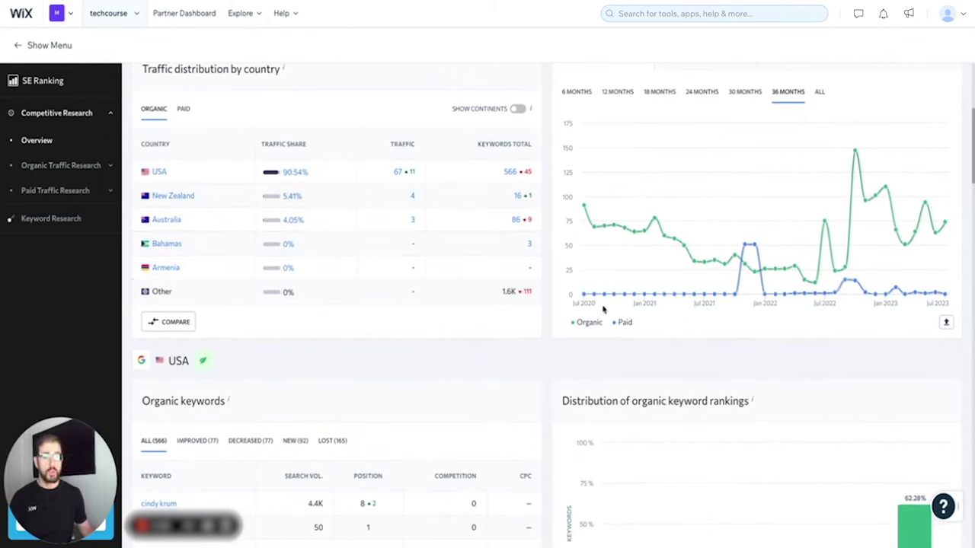
{"action": "left_click", "coordinate": [621, 324]}
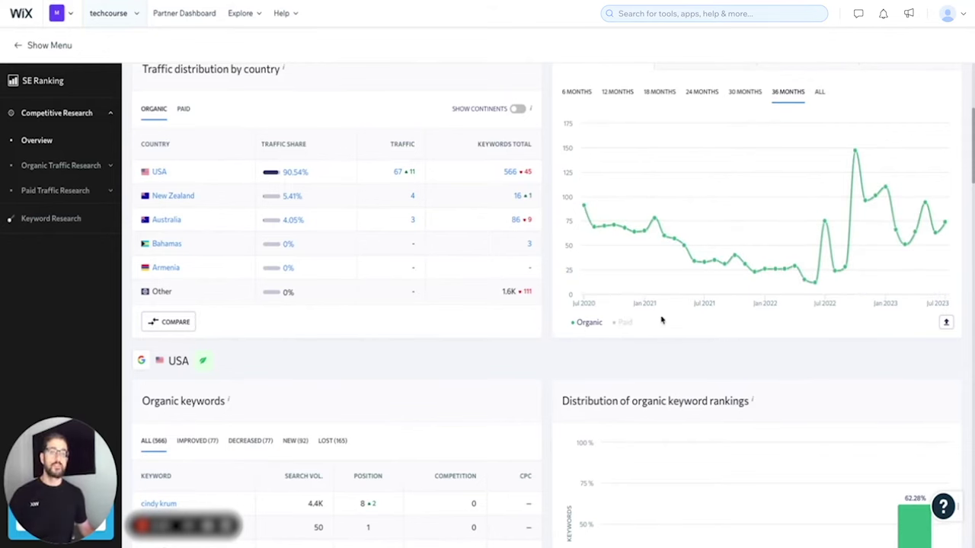
{"action": "scroll", "coordinate": [716, 263], "scroll_direction": "up", "scroll_amount": 1}
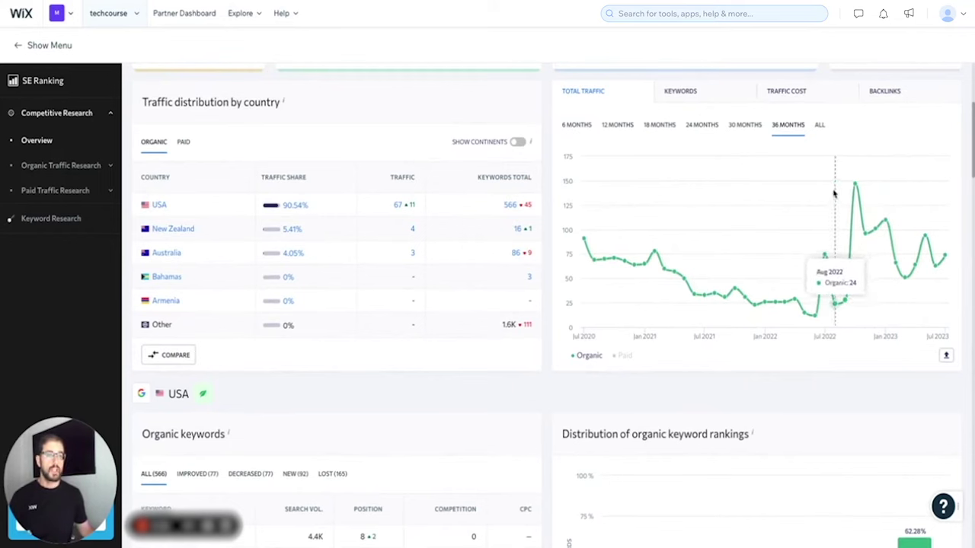
Step: Set the overview traffic chart's range to 30 months and switch it to keywords
{"action": "left_click", "coordinate": [745, 126]}
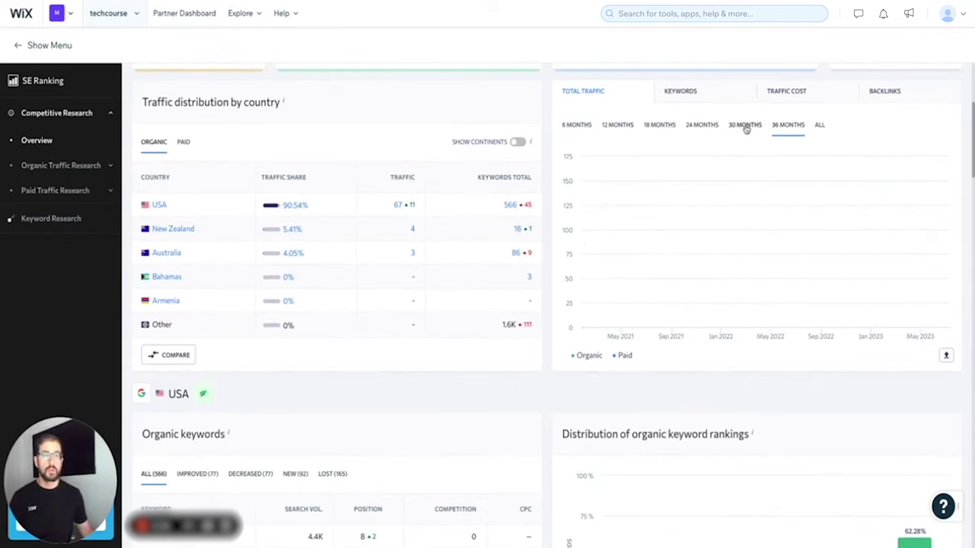
{"action": "left_click", "coordinate": [675, 92]}
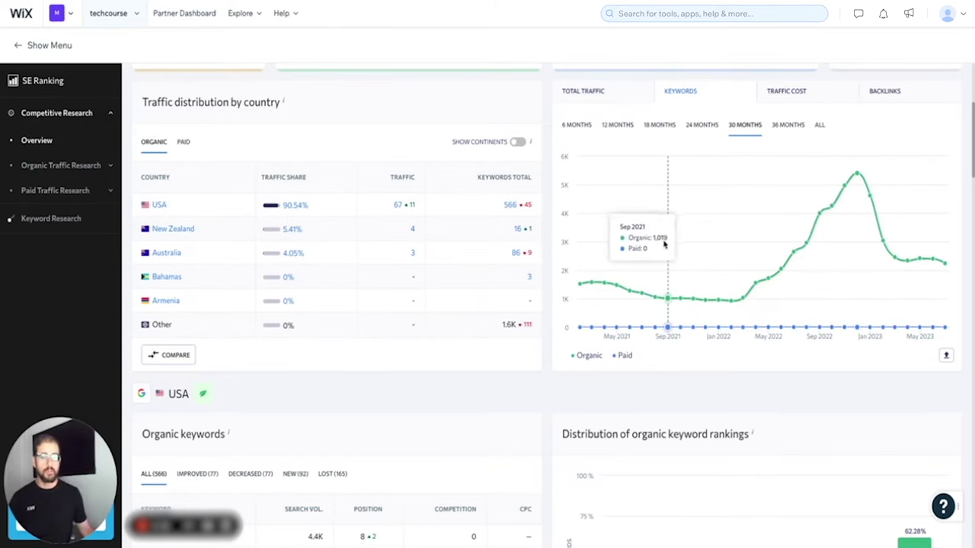
Step: Open the detailed organic keywords report for edgeofthewebradio.com in the USA
{"action": "scroll", "coordinate": [637, 228], "scroll_direction": "down", "scroll_amount": 4}
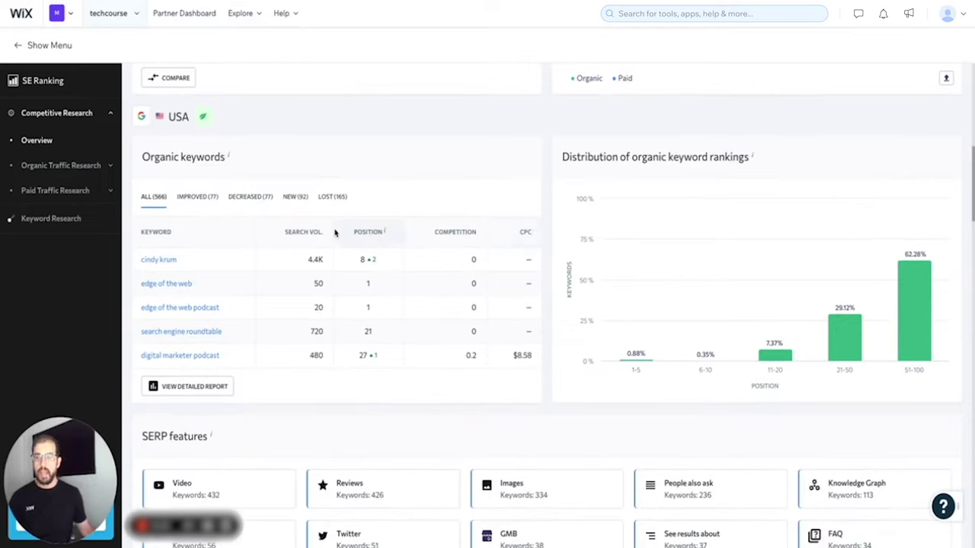
{"action": "scroll", "coordinate": [337, 228], "scroll_direction": "down", "scroll_amount": 1}
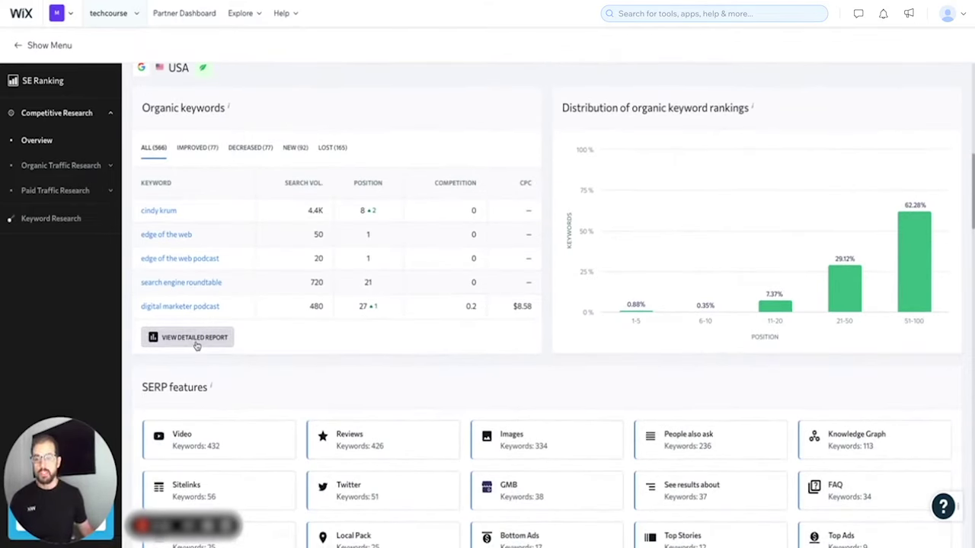
{"action": "left_click", "coordinate": [195, 342]}
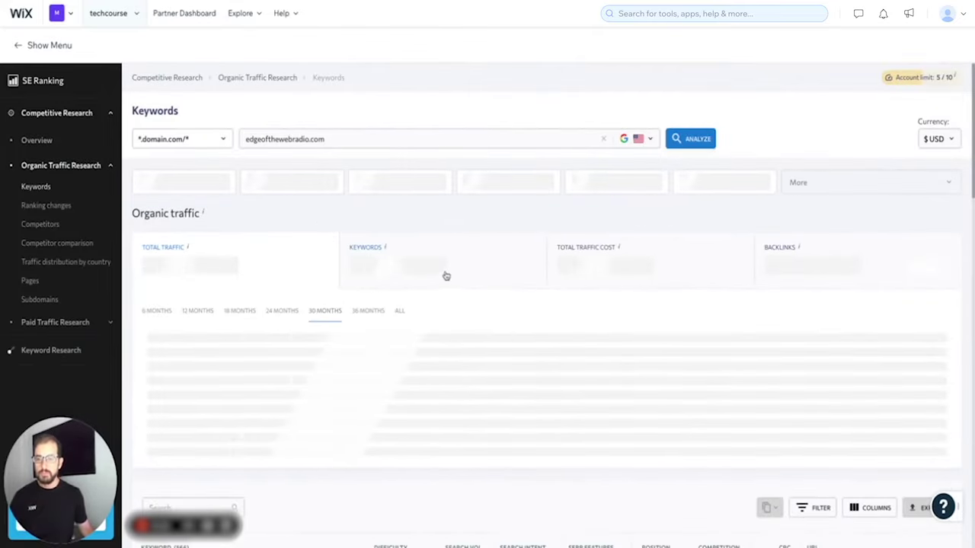
Step: View the keywords trend in the organic traffic chart and return to total traffic
{"action": "scroll", "coordinate": [373, 290], "scroll_direction": "down", "scroll_amount": 3}
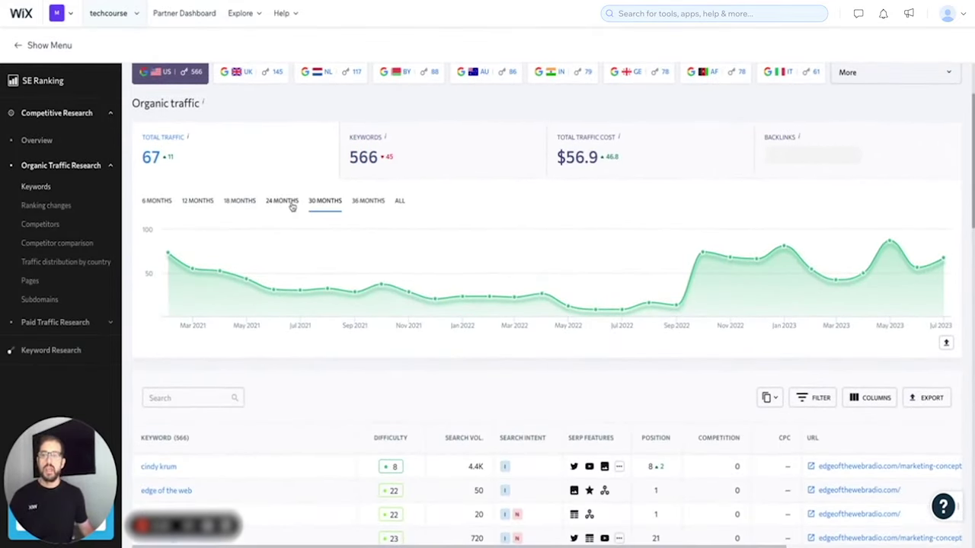
{"action": "left_click", "coordinate": [390, 145]}
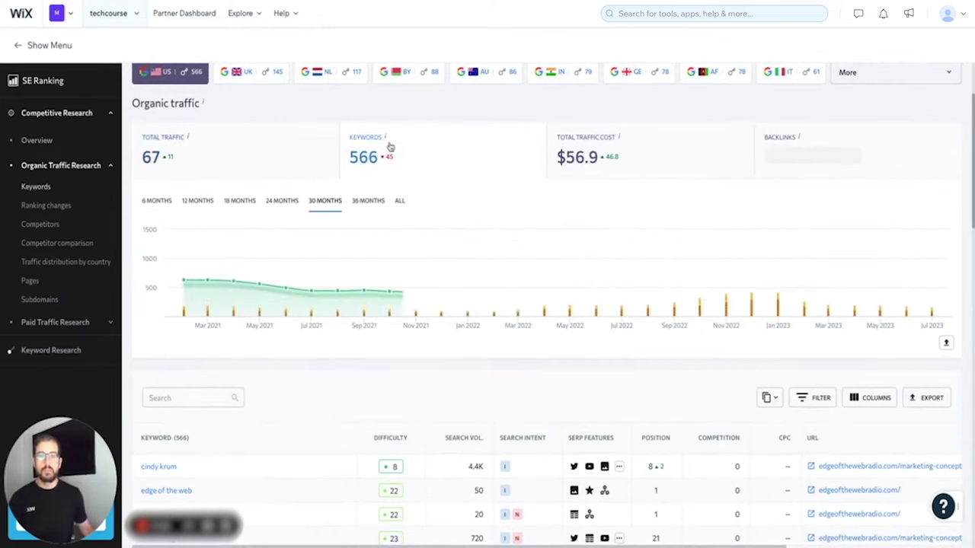
{"action": "left_click", "coordinate": [214, 169]}
Step: Open the filter options for the organic keyword list
{"action": "scroll", "coordinate": [279, 274], "scroll_direction": "down", "scroll_amount": 5}
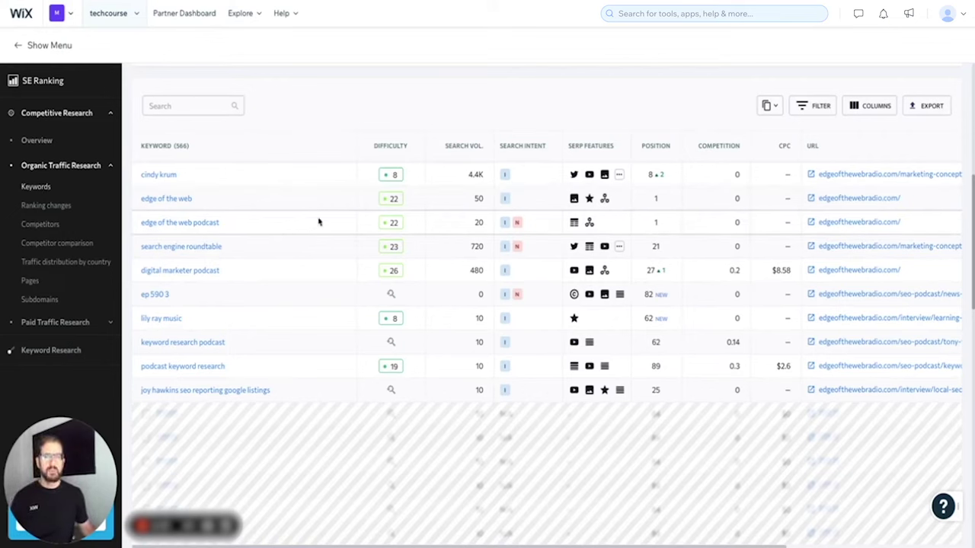
{"action": "left_click", "coordinate": [812, 106]}
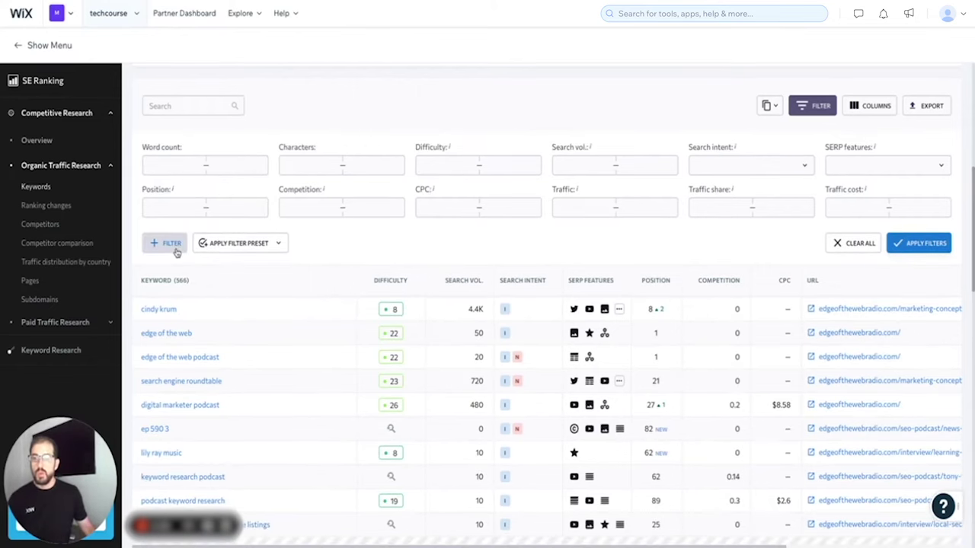
Step: Add an Exclude filter for keywords containing "edge of the web" and apply it to the organic keyword list
{"action": "left_click", "coordinate": [172, 245]}
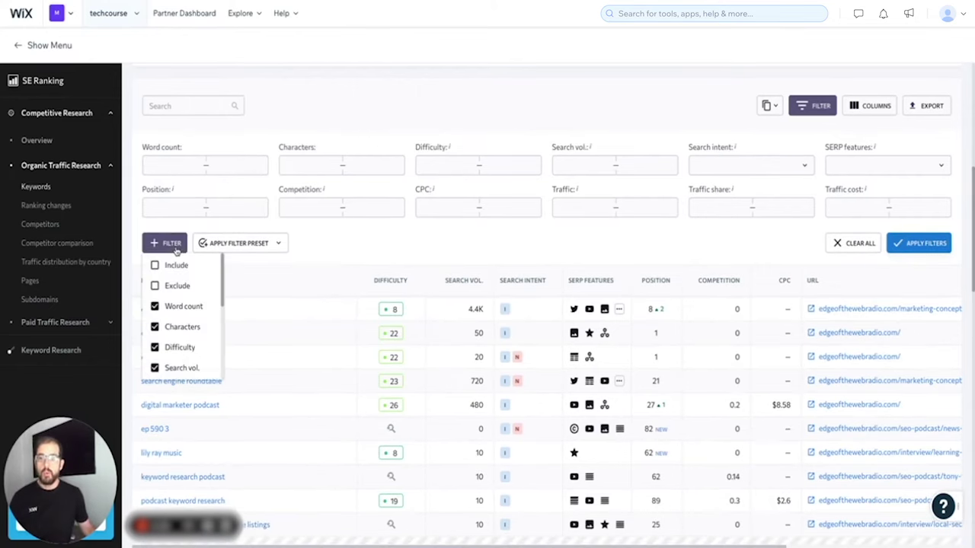
{"action": "left_click", "coordinate": [155, 286]}
{"action": "left_click", "coordinate": [196, 164]}
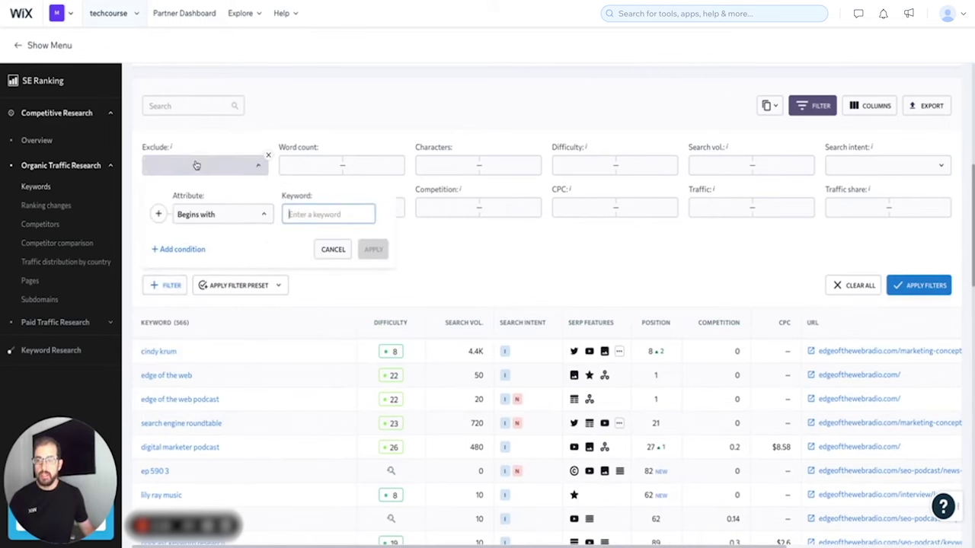
{"action": "left_click", "coordinate": [224, 217]}
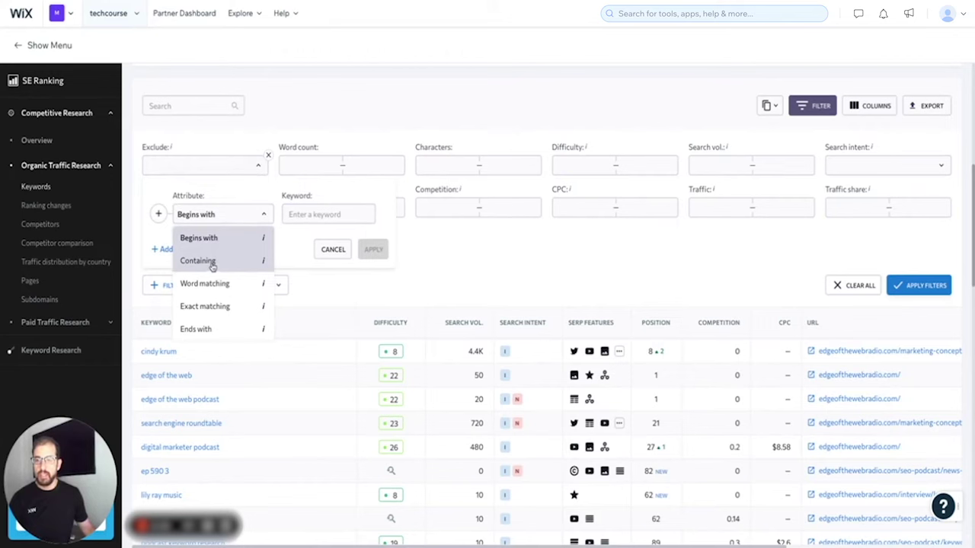
{"action": "left_click", "coordinate": [212, 261]}
{"action": "left_click", "coordinate": [294, 214]}
{"action": "type", "text": "edg"}
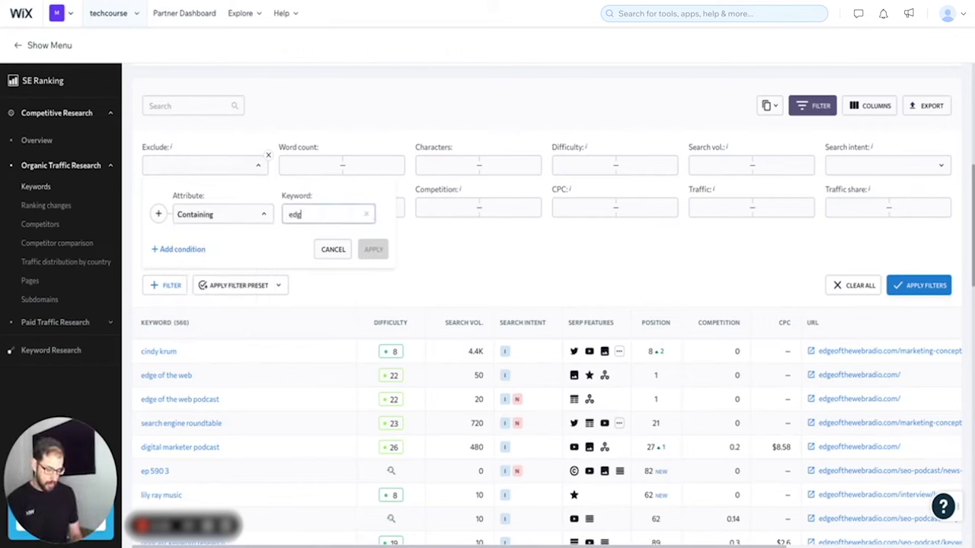
{"action": "type", "text": "e of the web"}
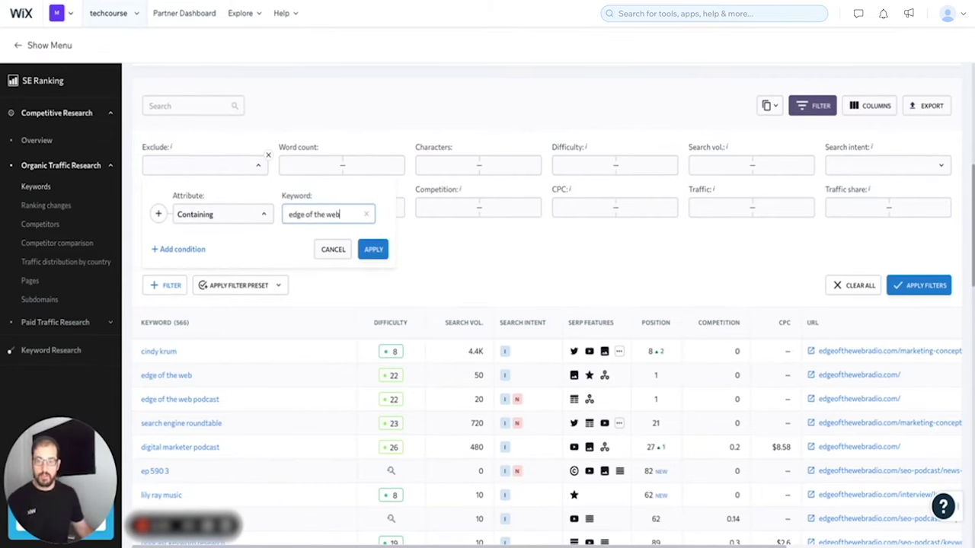
{"action": "left_click", "coordinate": [373, 250]}
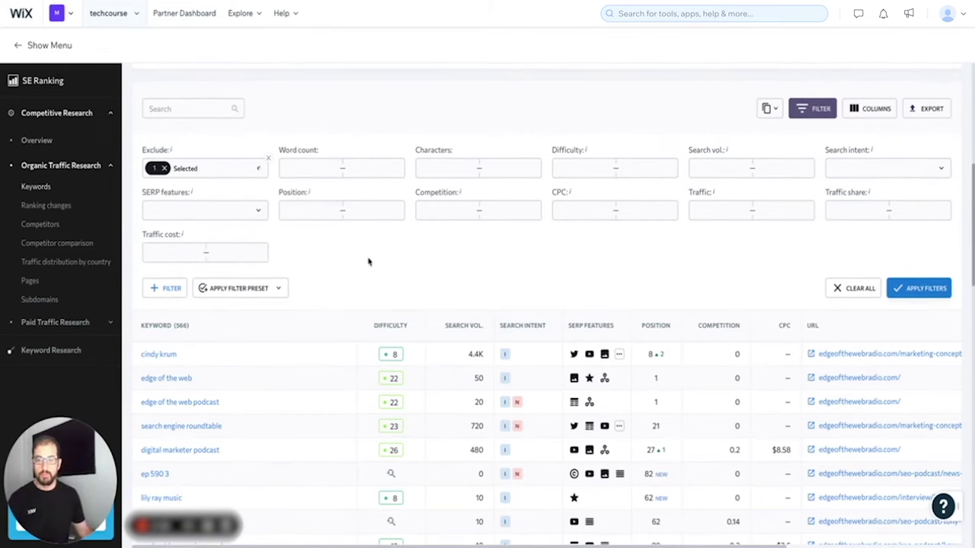
{"action": "left_click", "coordinate": [917, 289]}
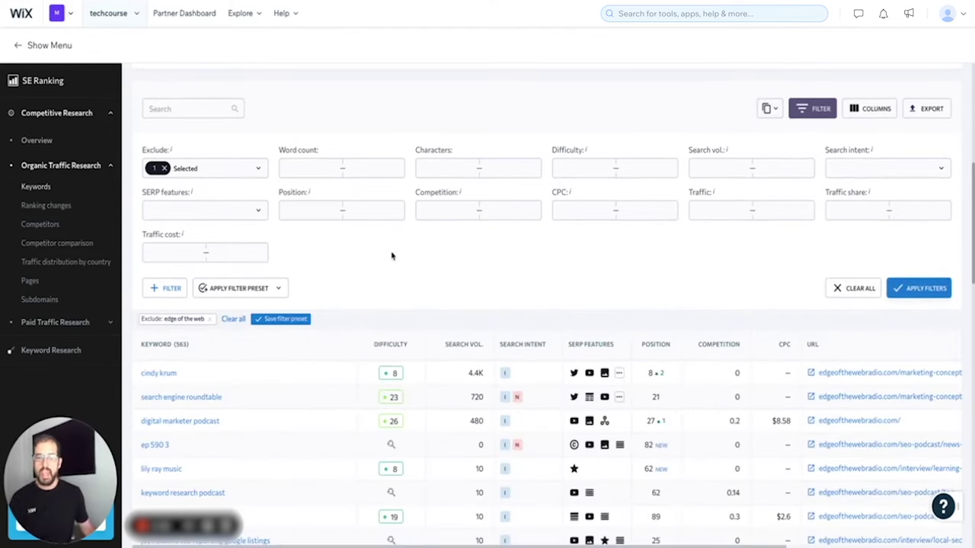
{"action": "scroll", "coordinate": [382, 266], "scroll_direction": "down", "scroll_amount": 1}
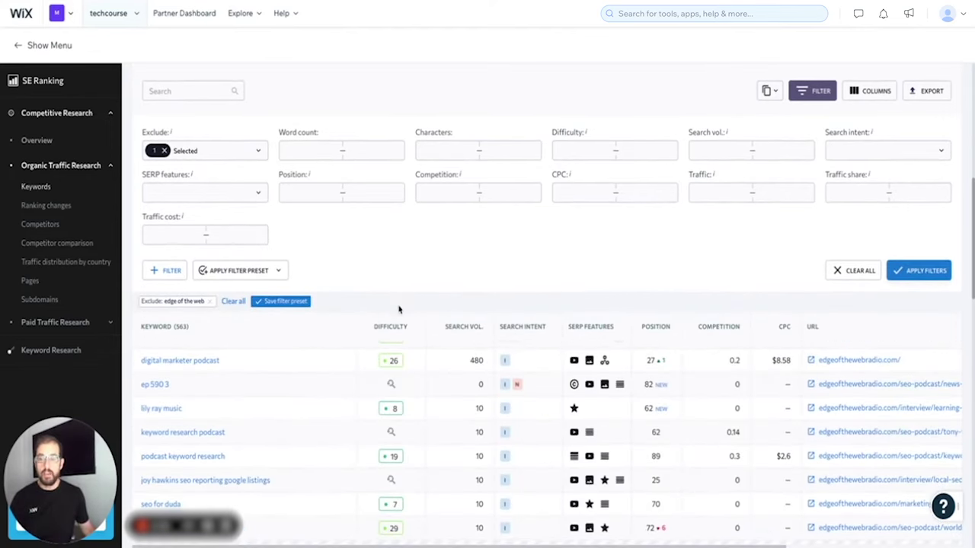
{"action": "scroll", "coordinate": [360, 389], "scroll_direction": "up", "scroll_amount": 1}
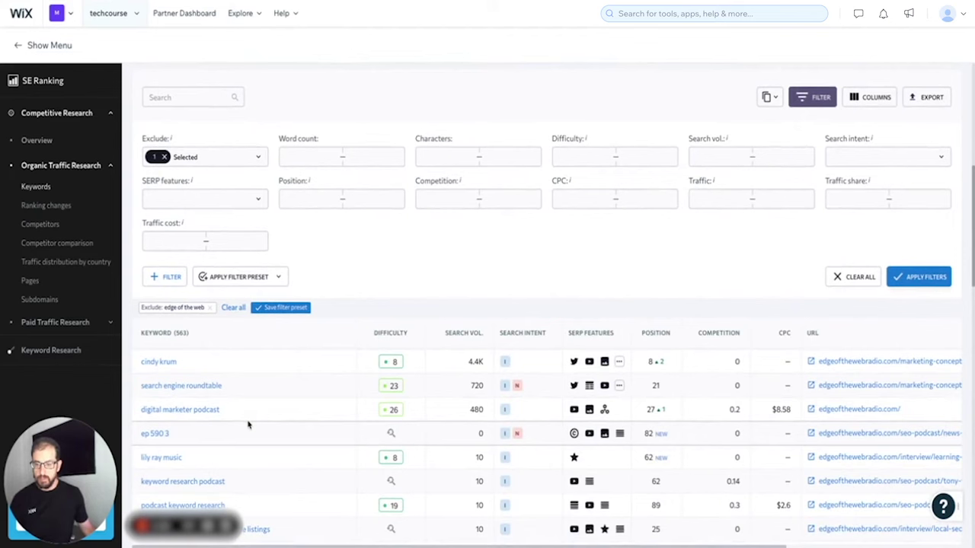
Step: Return to the competitive research overview for edgeofthewebradio.com and examine its SERP features and organic competitors
{"action": "left_click", "coordinate": [35, 48]}
{"action": "left_click", "coordinate": [137, 46]}
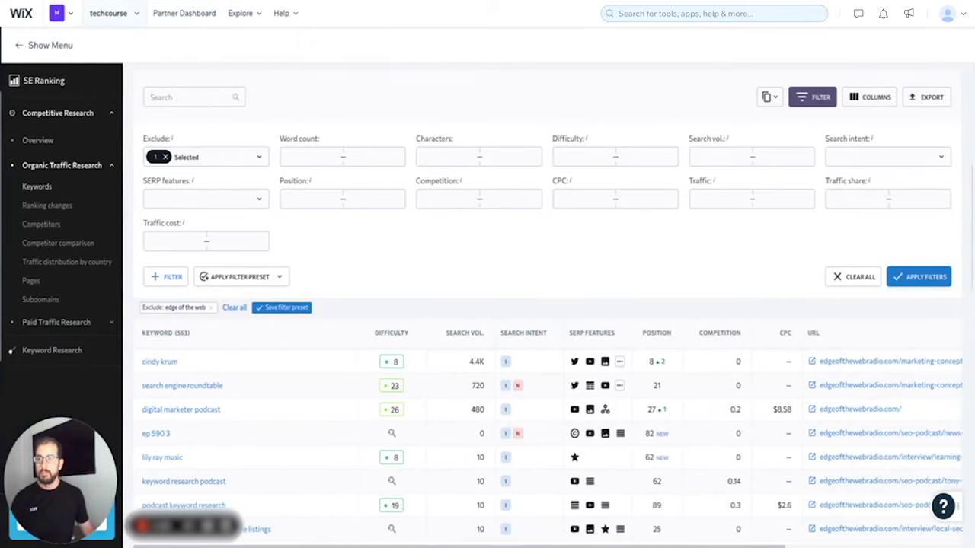
{"action": "left_click", "coordinate": [37, 140]}
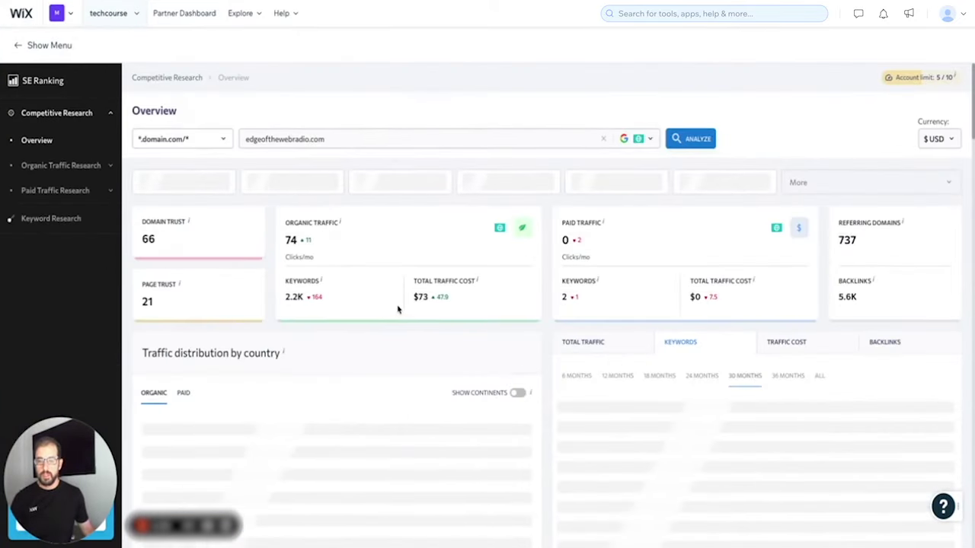
{"action": "scroll", "coordinate": [397, 310], "scroll_direction": "down", "scroll_amount": 8}
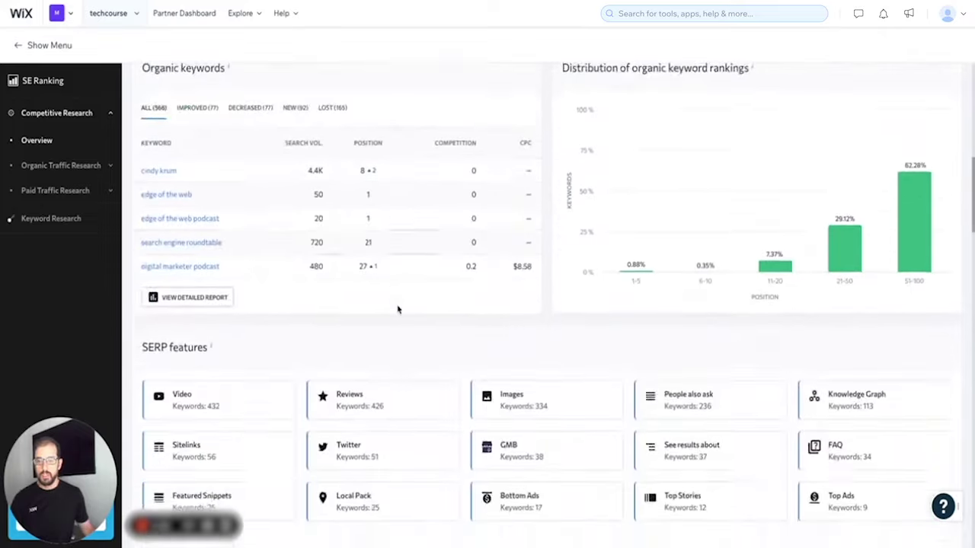
{"action": "scroll", "coordinate": [397, 309], "scroll_direction": "down", "scroll_amount": 2}
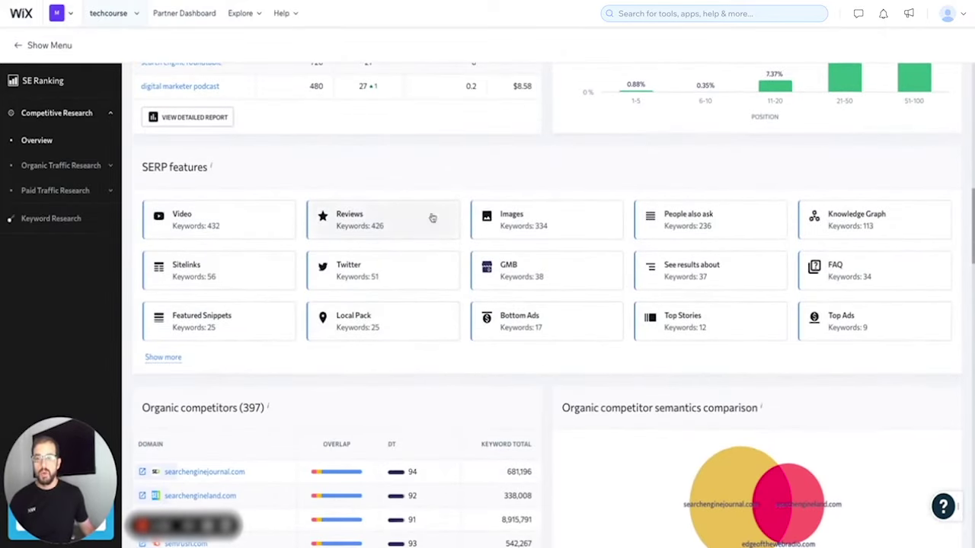
{"action": "mouse_move", "coordinate": [450, 227]}
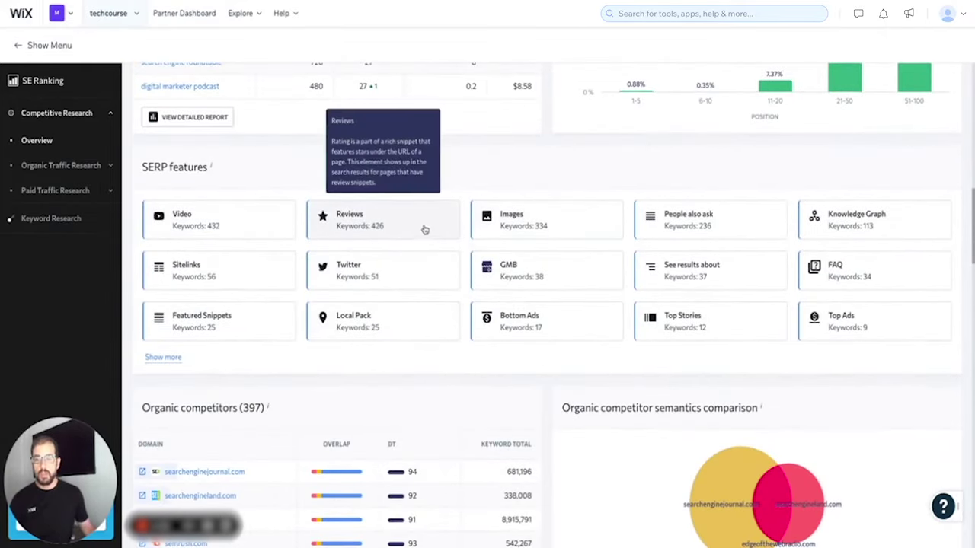
{"action": "scroll", "coordinate": [425, 230], "scroll_direction": "down", "scroll_amount": 2}
{"action": "mouse_move", "coordinate": [728, 339]}
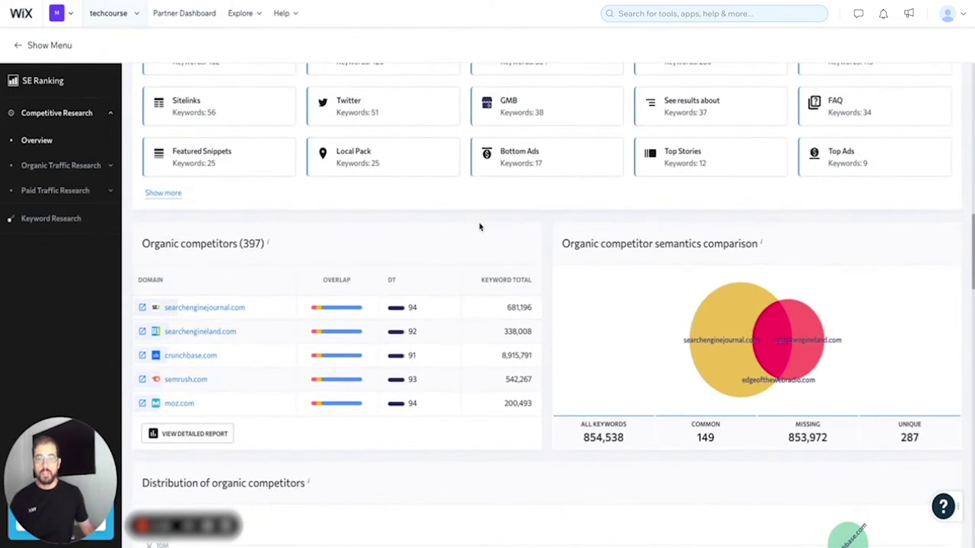
Step: Open the organic keywords report from the Video SERP feature and go to its keyword list
{"action": "scroll", "coordinate": [480, 227], "scroll_direction": "up", "scroll_amount": 2}
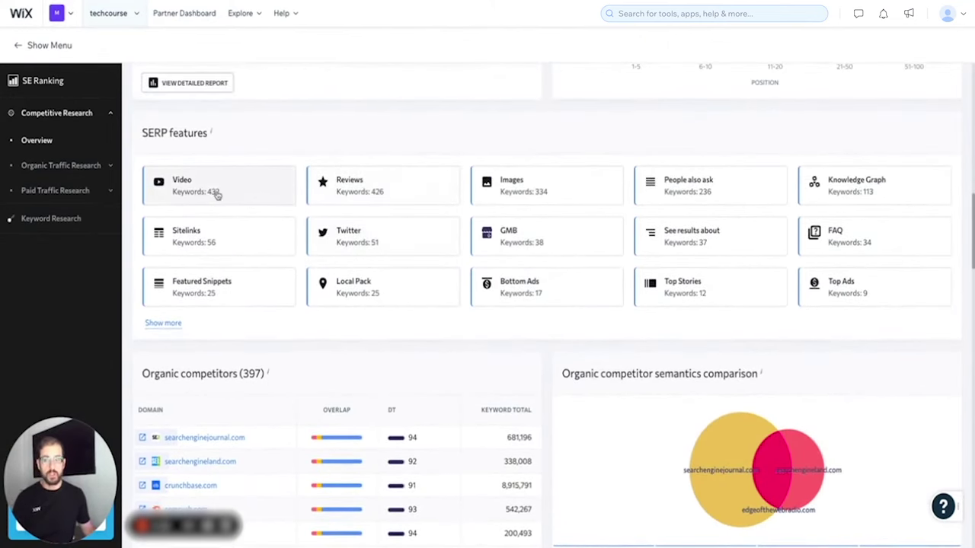
{"action": "left_click", "coordinate": [211, 192]}
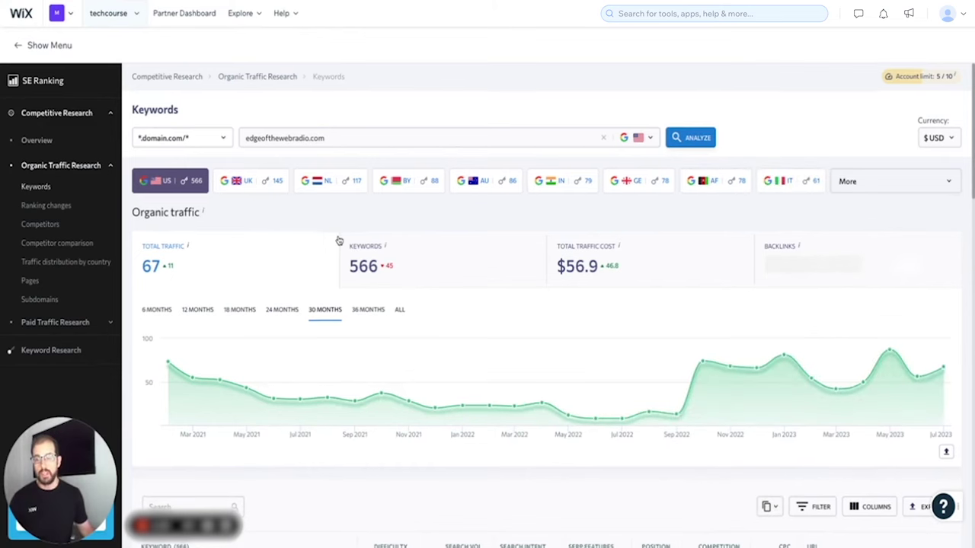
{"action": "scroll", "coordinate": [350, 251], "scroll_direction": "down", "scroll_amount": 5}
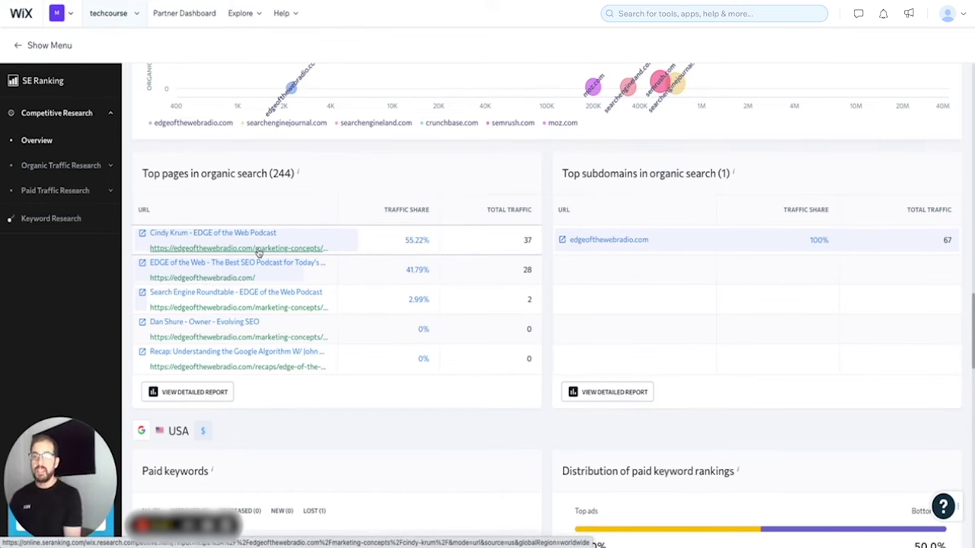
Step: Review the overview's top organic pages, paid keywords, distribution of organic competitors and SERP features
{"action": "scroll", "coordinate": [294, 343], "scroll_direction": "down", "scroll_amount": 2}
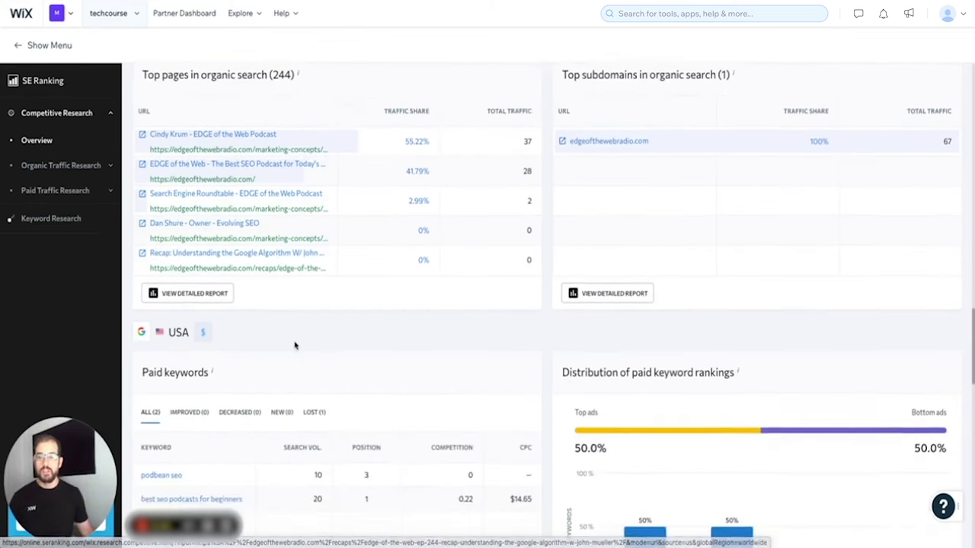
{"action": "scroll", "coordinate": [294, 345], "scroll_direction": "down", "scroll_amount": 3}
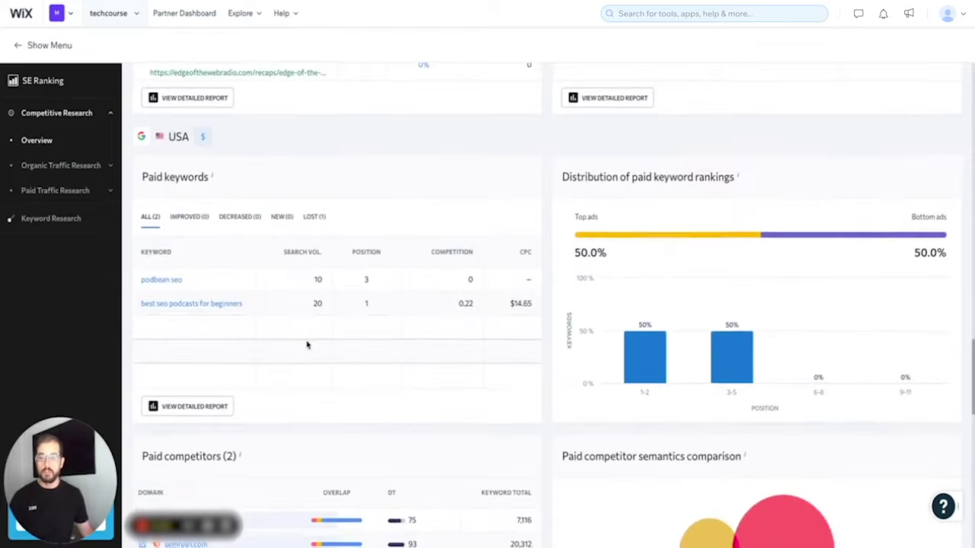
{"action": "scroll", "coordinate": [309, 346], "scroll_direction": "up", "scroll_amount": 5}
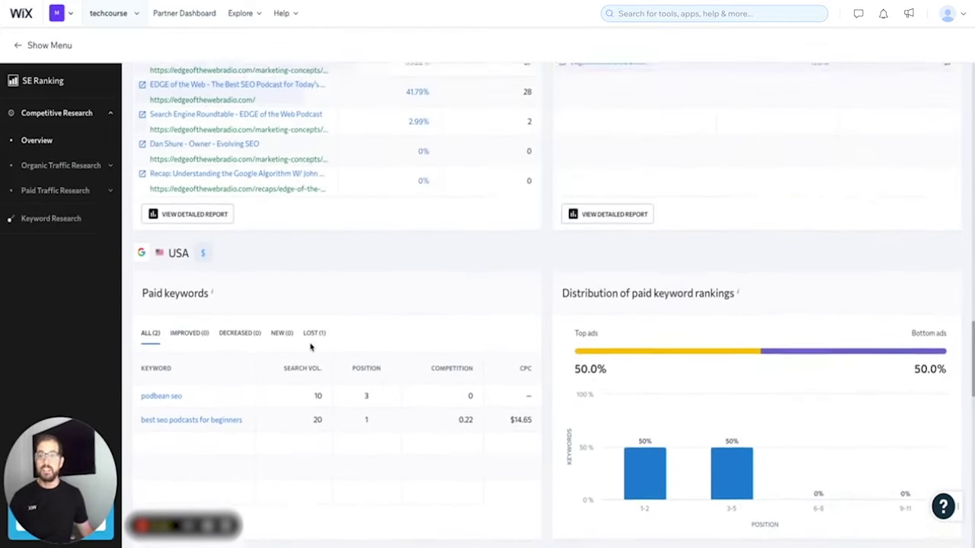
{"action": "scroll", "coordinate": [310, 346], "scroll_direction": "up", "scroll_amount": 6}
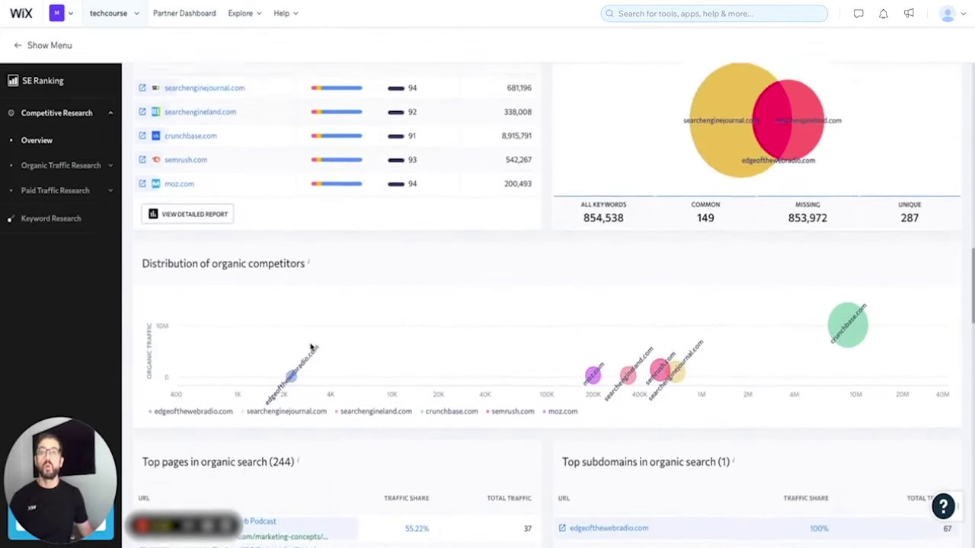
{"action": "scroll", "coordinate": [310, 346], "scroll_direction": "up", "scroll_amount": 5}
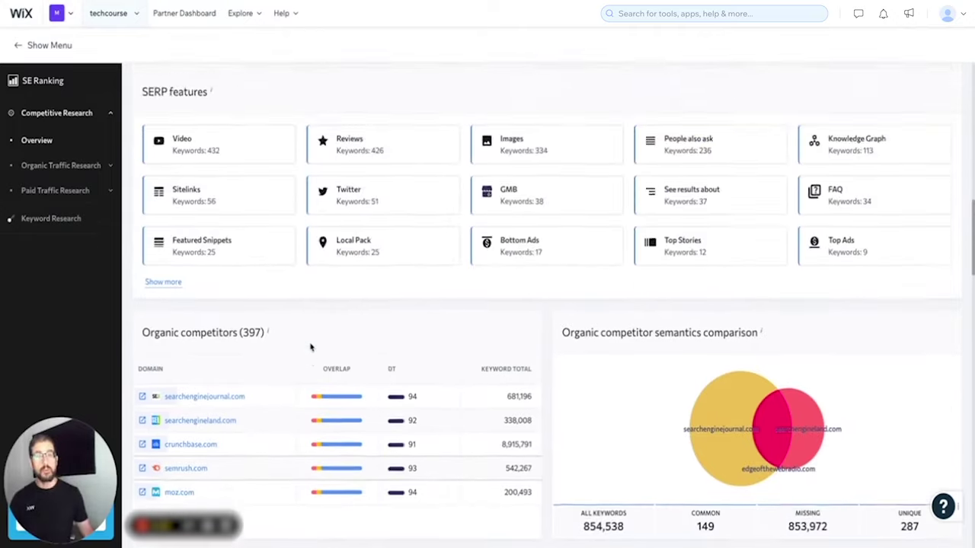
{"action": "scroll", "coordinate": [310, 346], "scroll_direction": "up", "scroll_amount": 7}
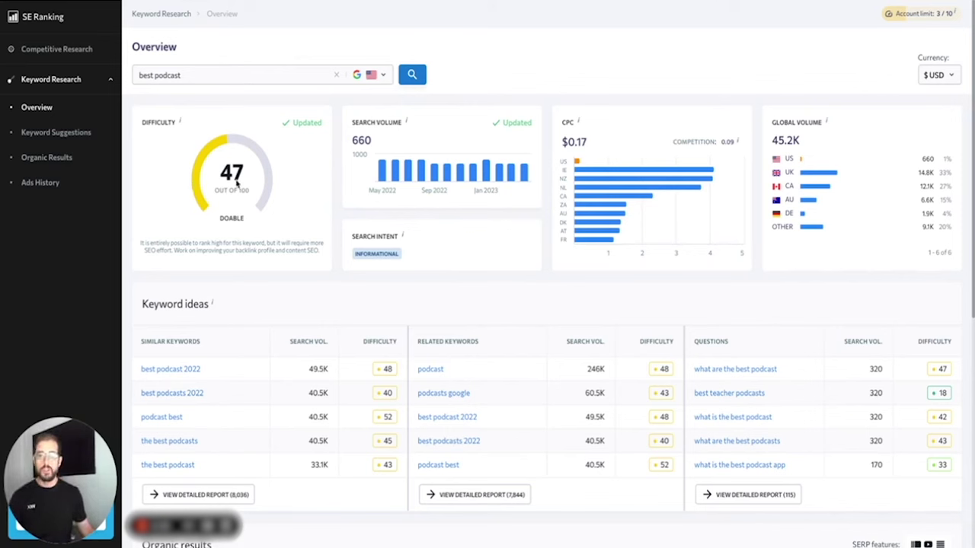
Step: Examine the metrics and keyword ideas for "best podcast" in the USA, including the detailed questions report and organic results
{"action": "mouse_move", "coordinate": [384, 174]}
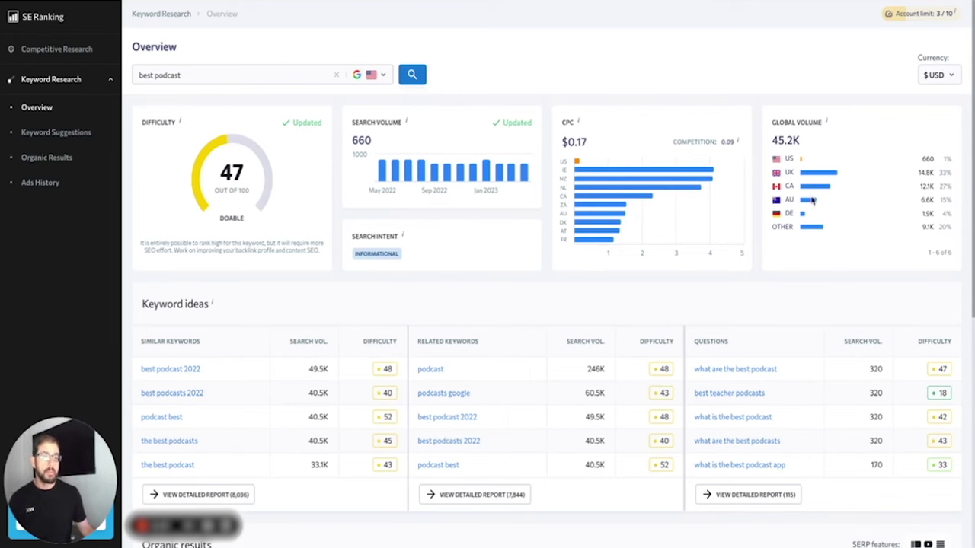
{"action": "scroll", "coordinate": [548, 247], "scroll_direction": "down", "scroll_amount": 3}
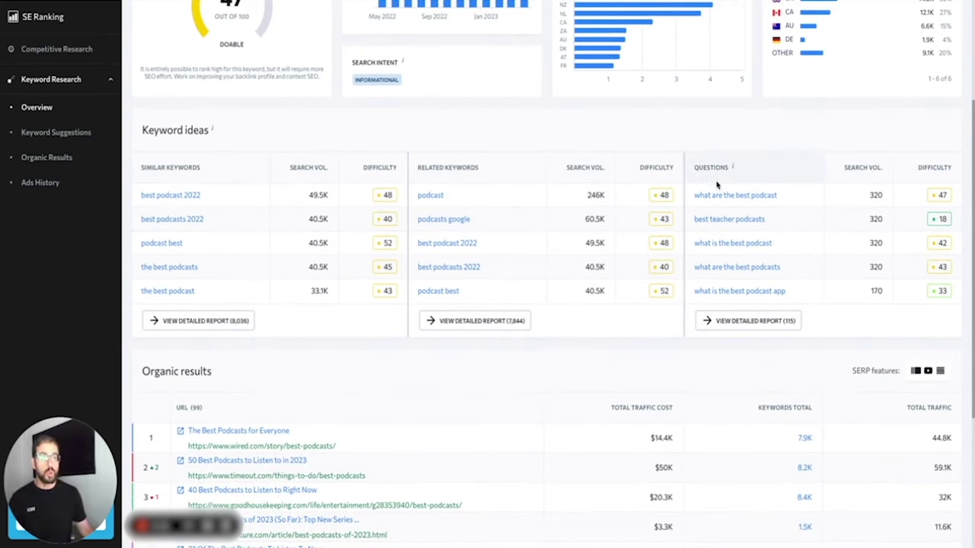
{"action": "left_click", "coordinate": [747, 321]}
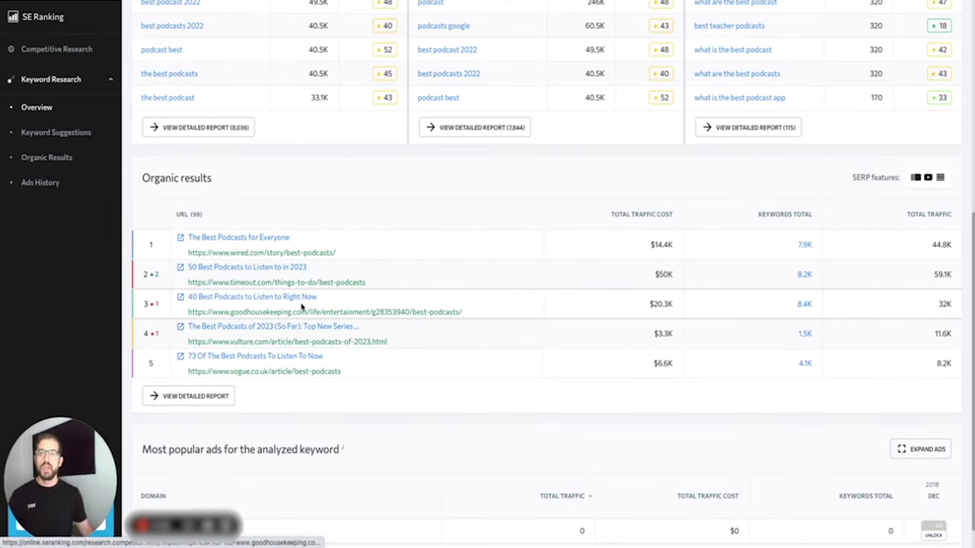
{"action": "scroll", "coordinate": [301, 307], "scroll_direction": "up", "scroll_amount": 5}
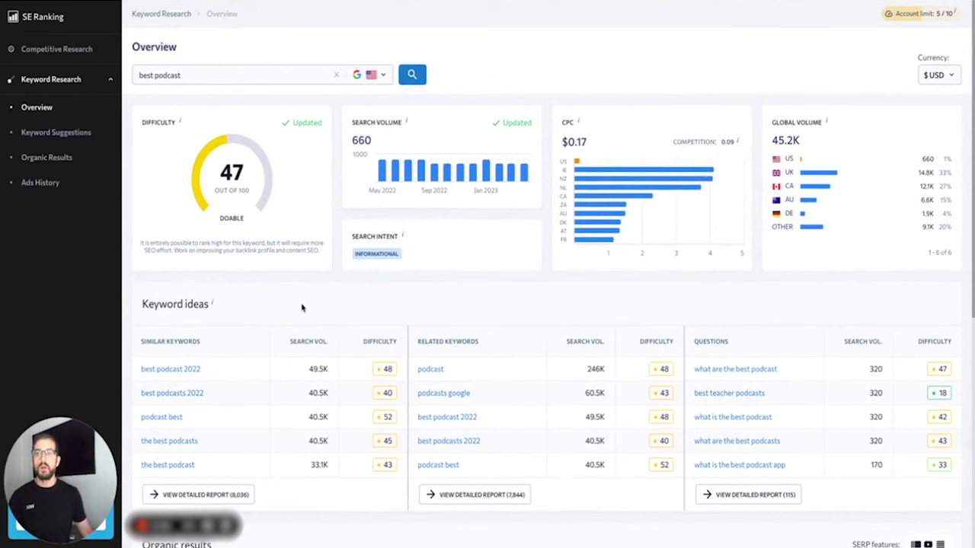